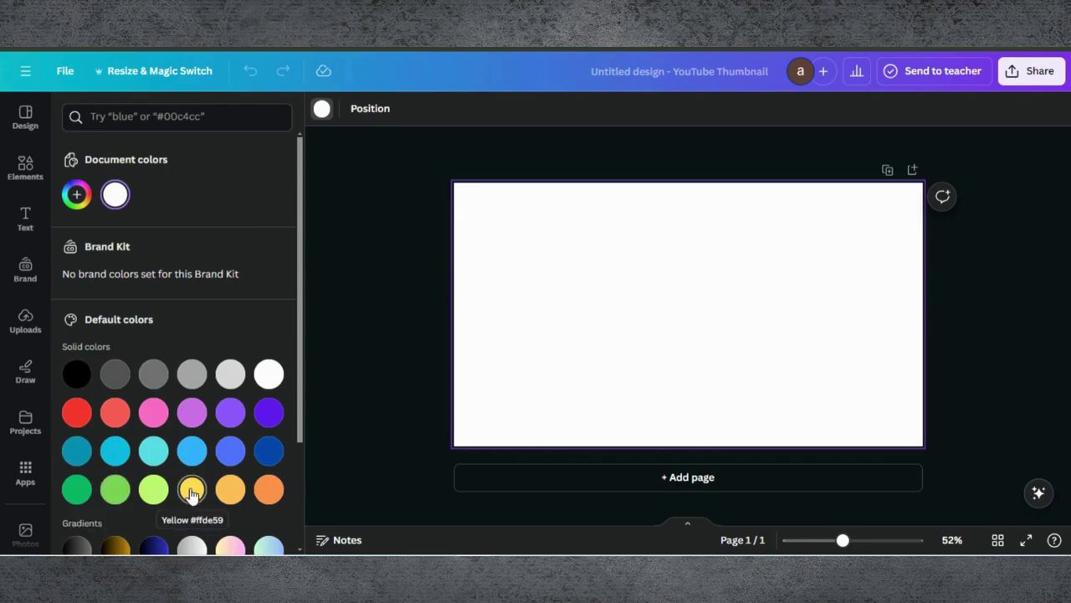
Step: Fill the blank page with yellow #ffde59 and add a heading that reads RISE
click(192, 493)
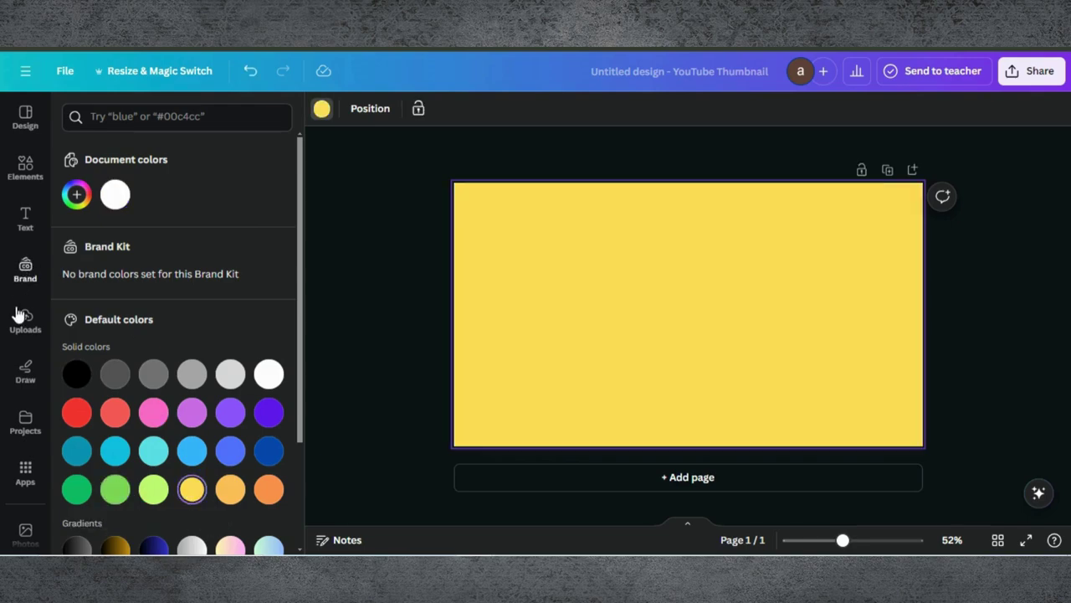
click(23, 217)
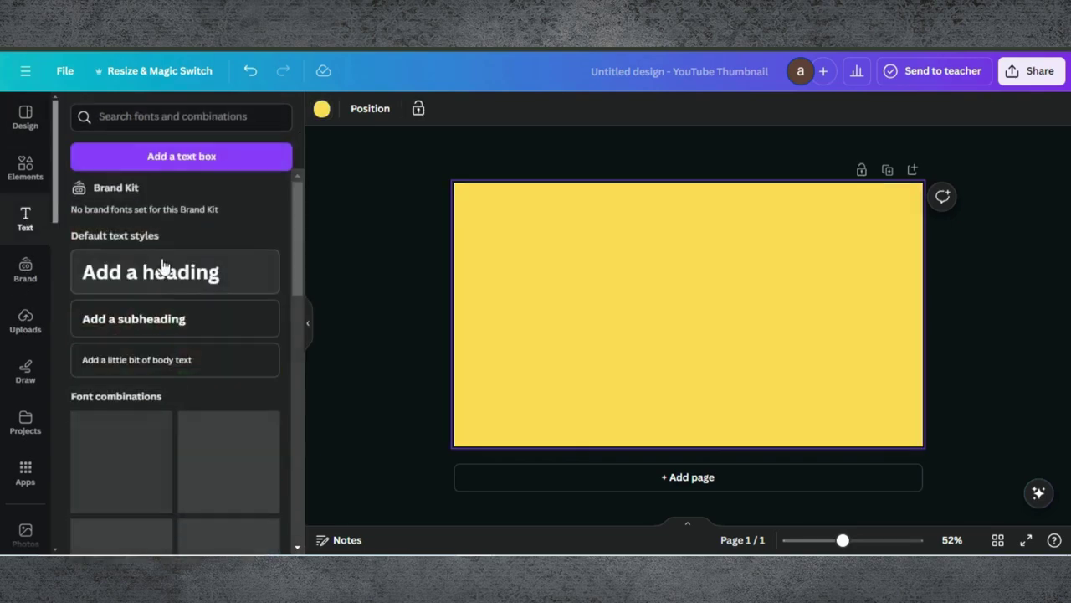
click(147, 276)
text(RIS)
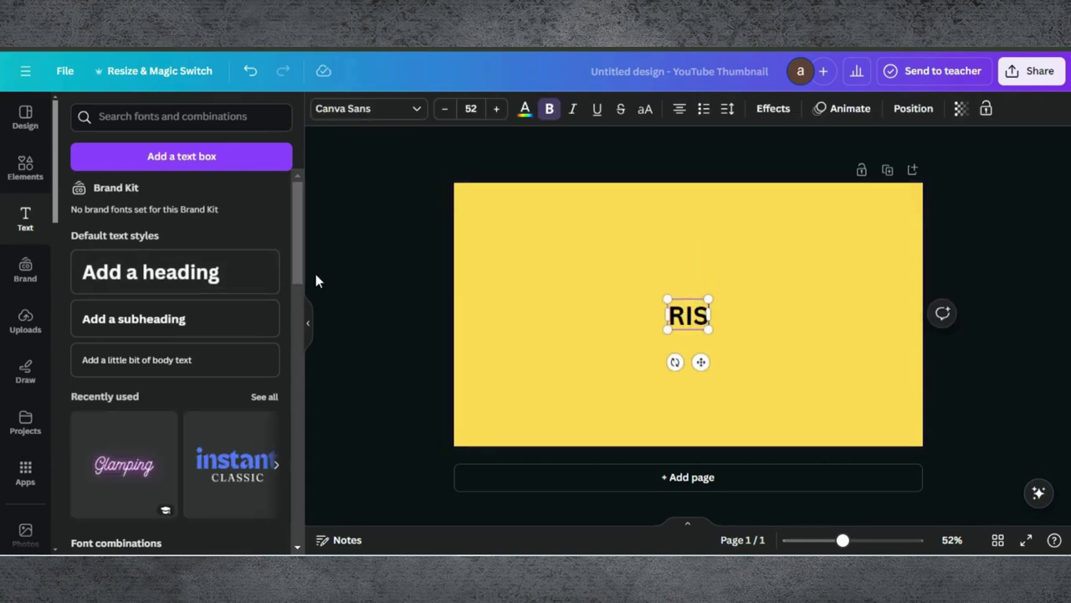
text(E)
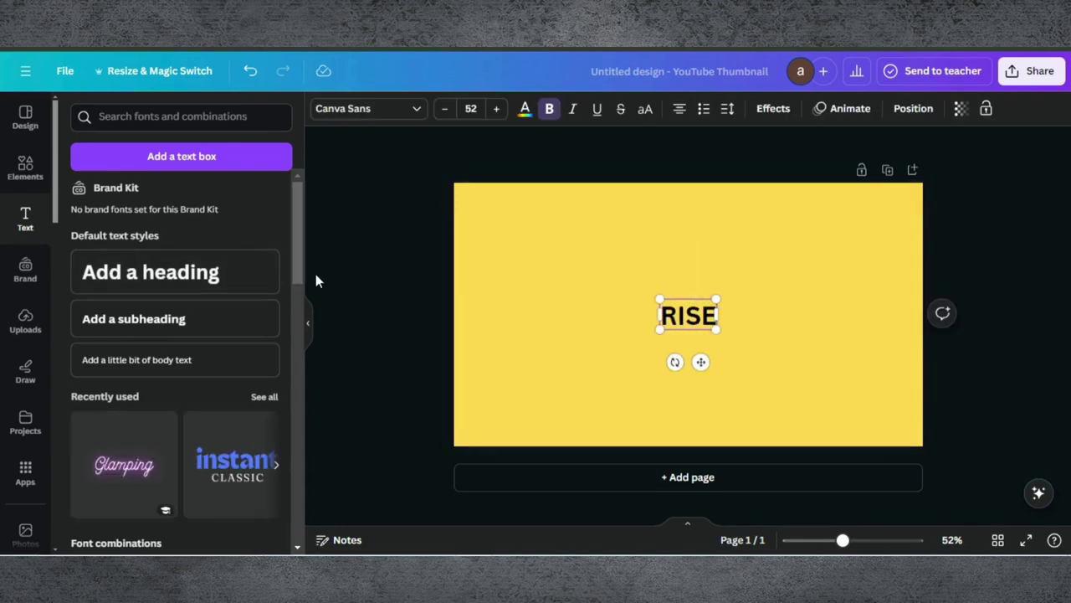
Step: Search the fonts for "lava" and set the RISE heading to Lava Pro Grunge
click(415, 110)
click(160, 150)
text(l)
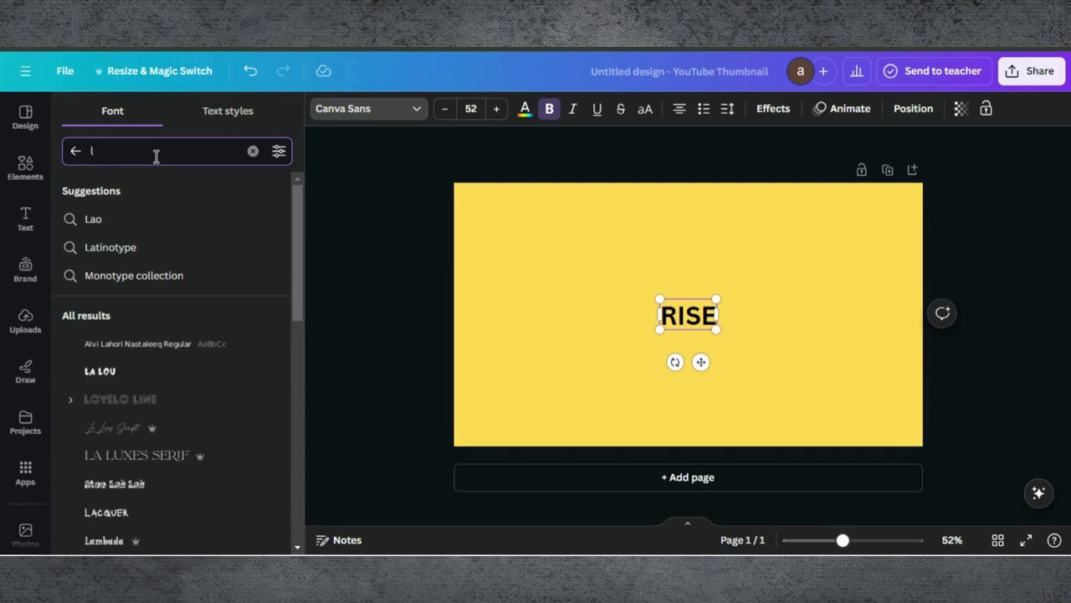
text(A)
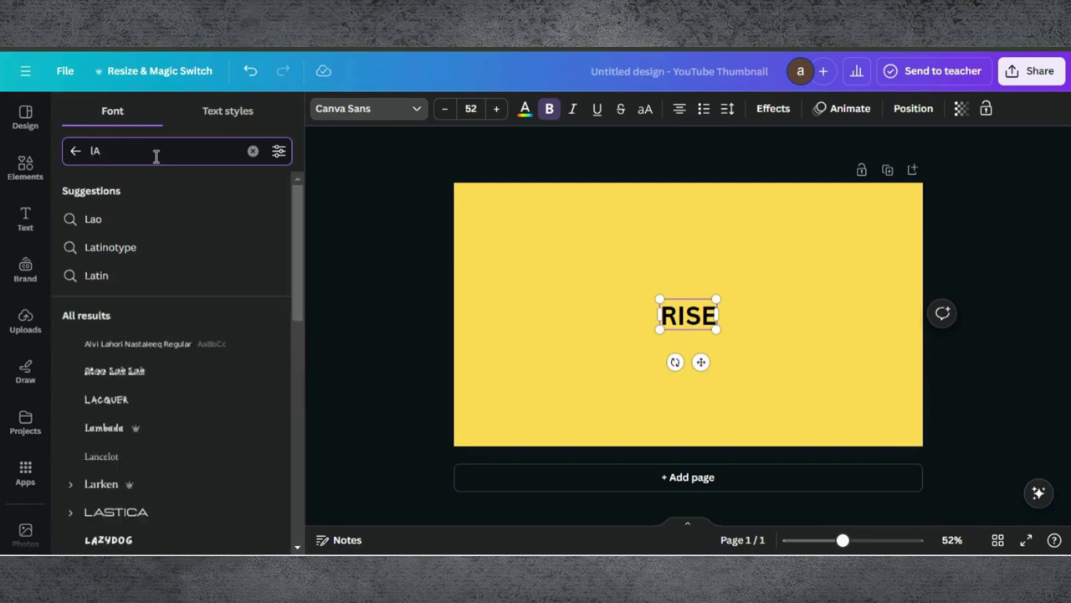
text(VA)
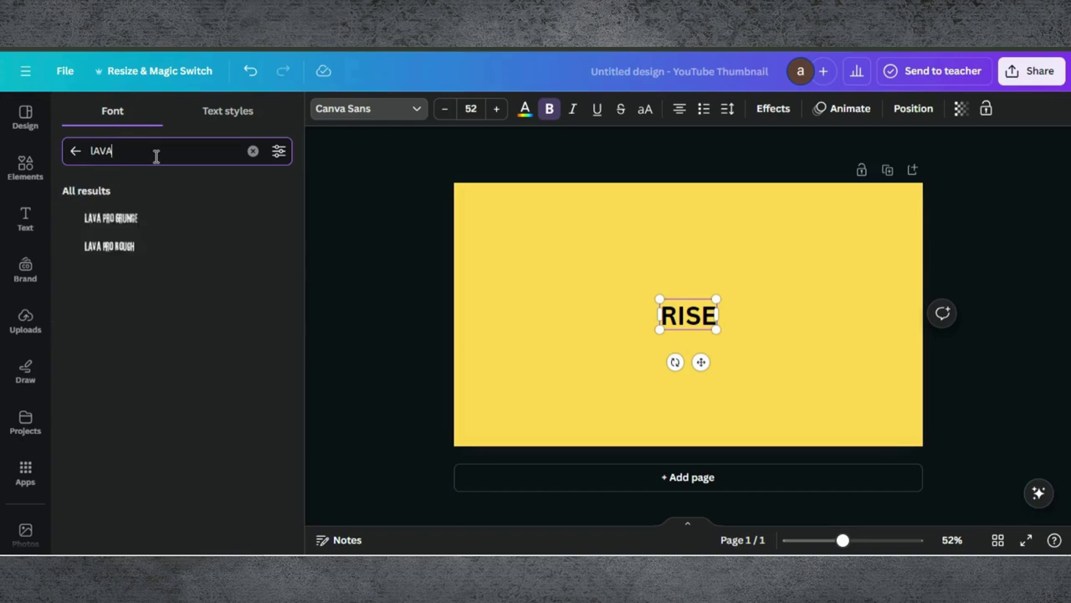
click(139, 221)
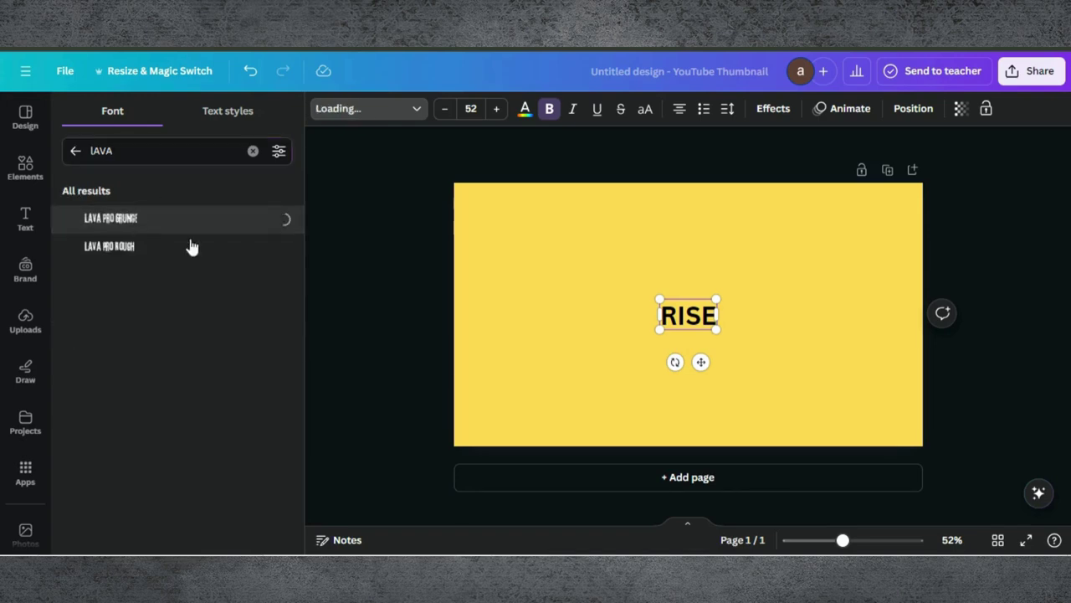
Step: Enlarge the RISE heading to a font size of about 423 and center it horizontally on the page
drag(674, 299, 505, 242)
drag(701, 330, 789, 432)
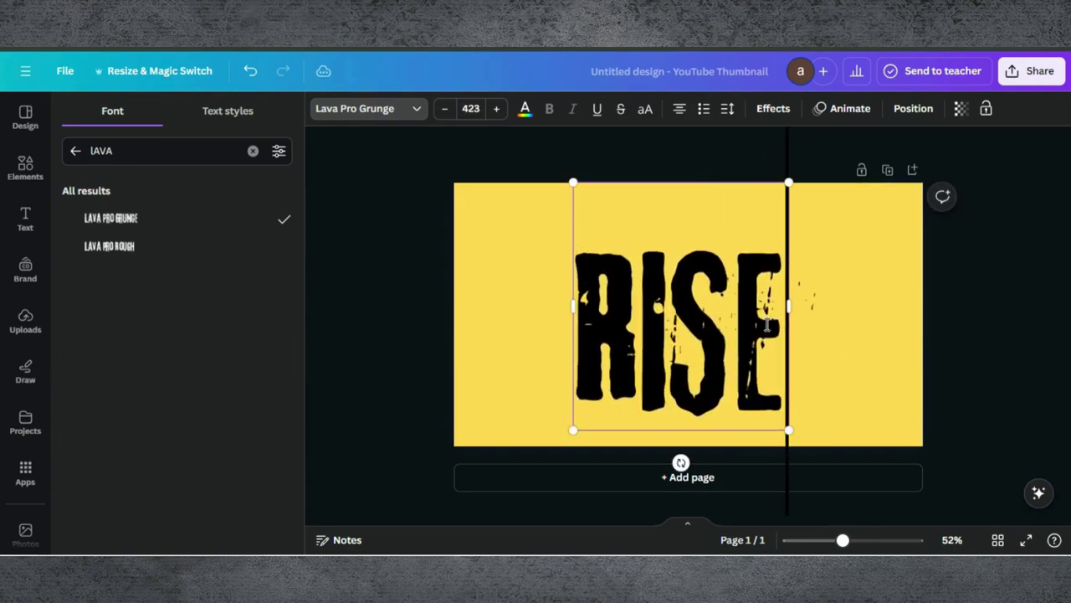
click(836, 325)
drag(675, 302, 682, 301)
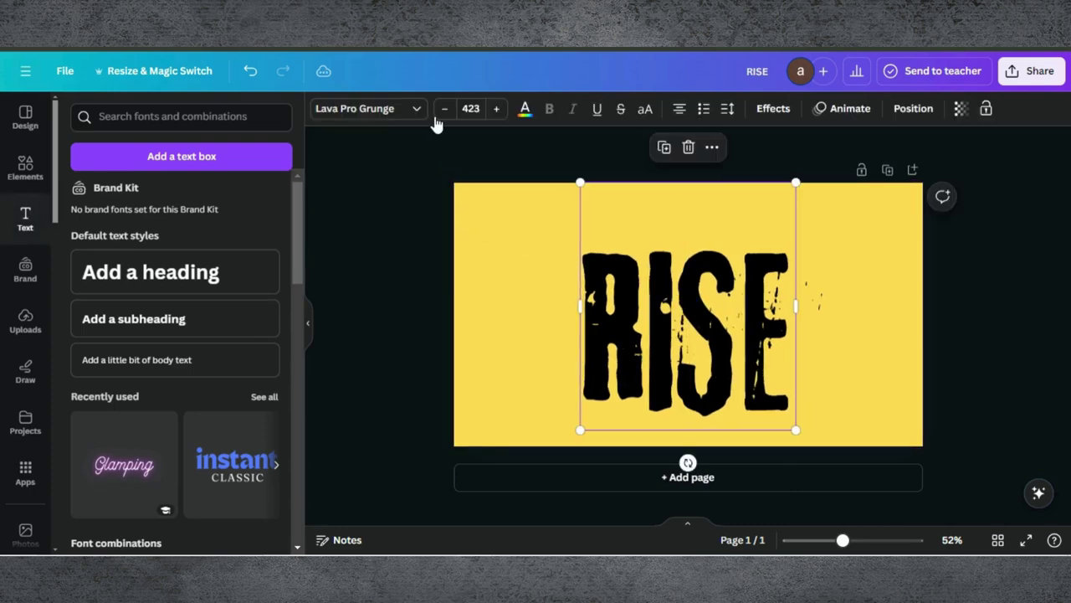
Step: Change the RISE heading's text color to white and deselect it
click(524, 110)
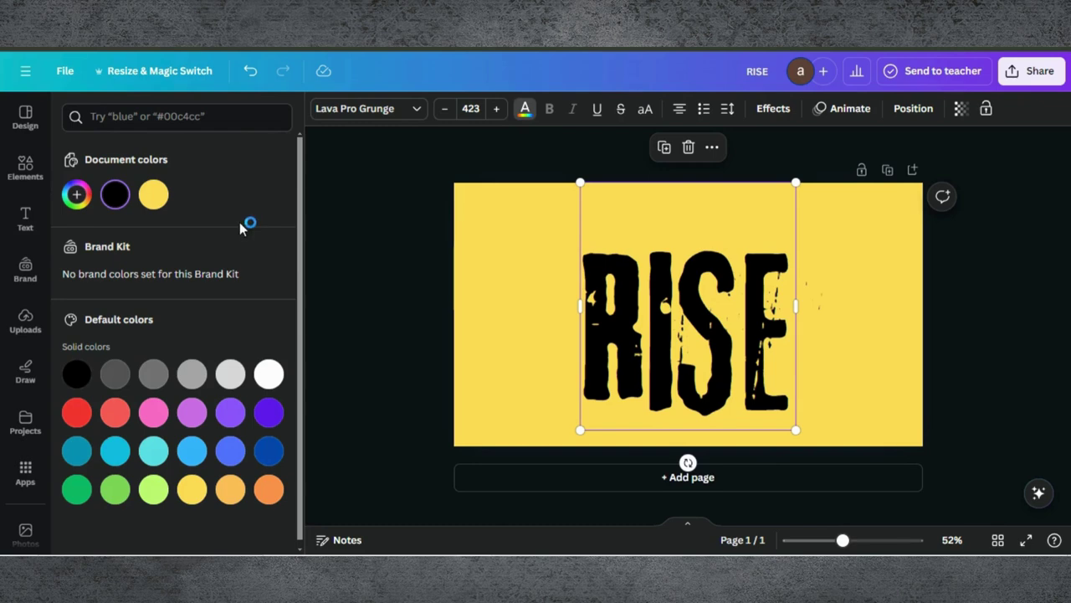
click(269, 373)
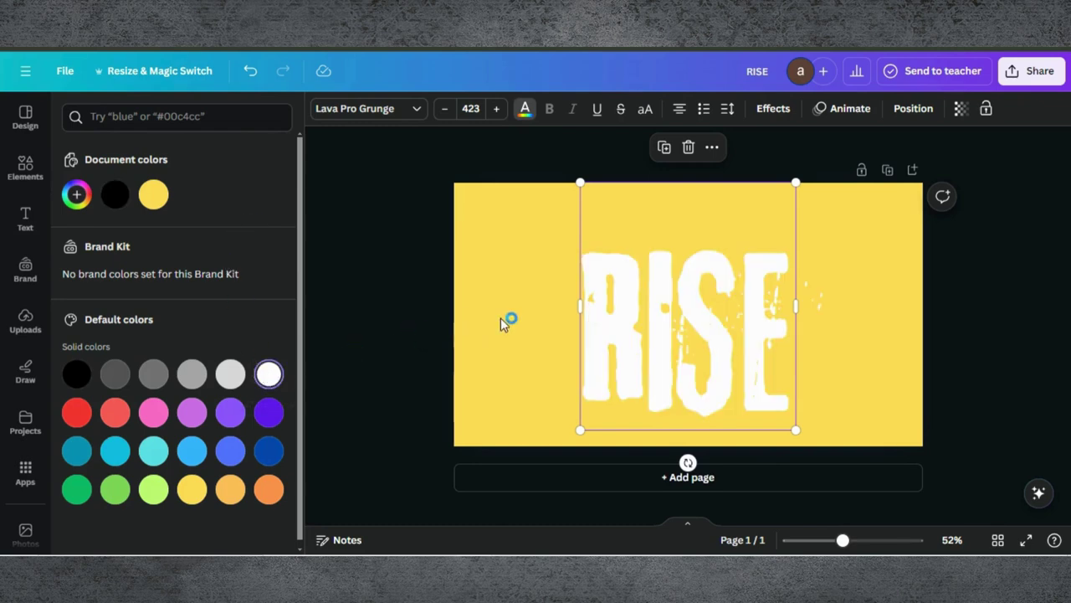
click(973, 336)
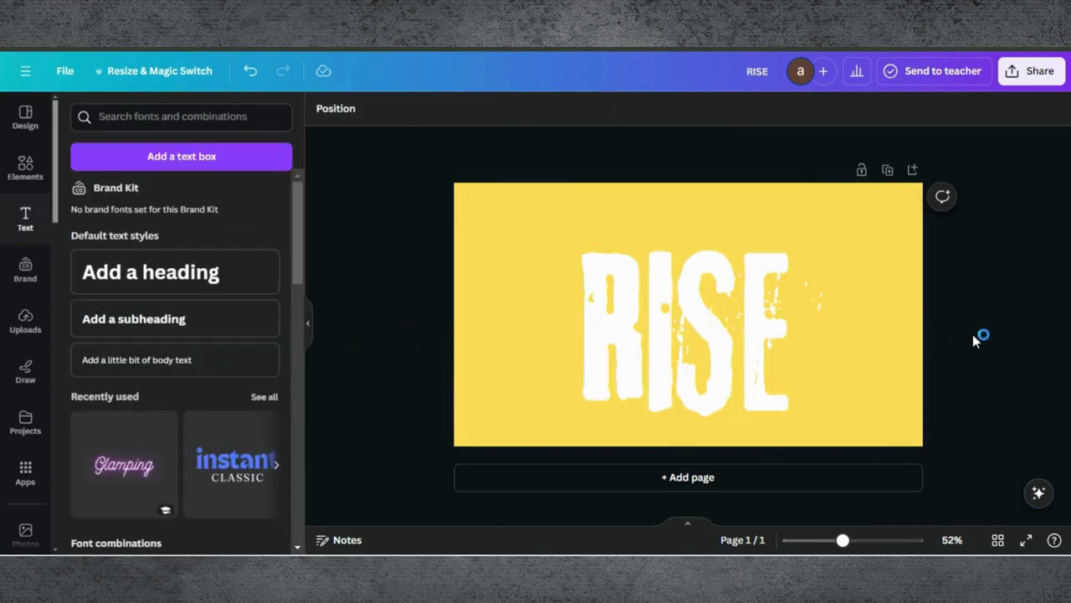
Step: Download the white RISE design as a PNG file
click(1031, 70)
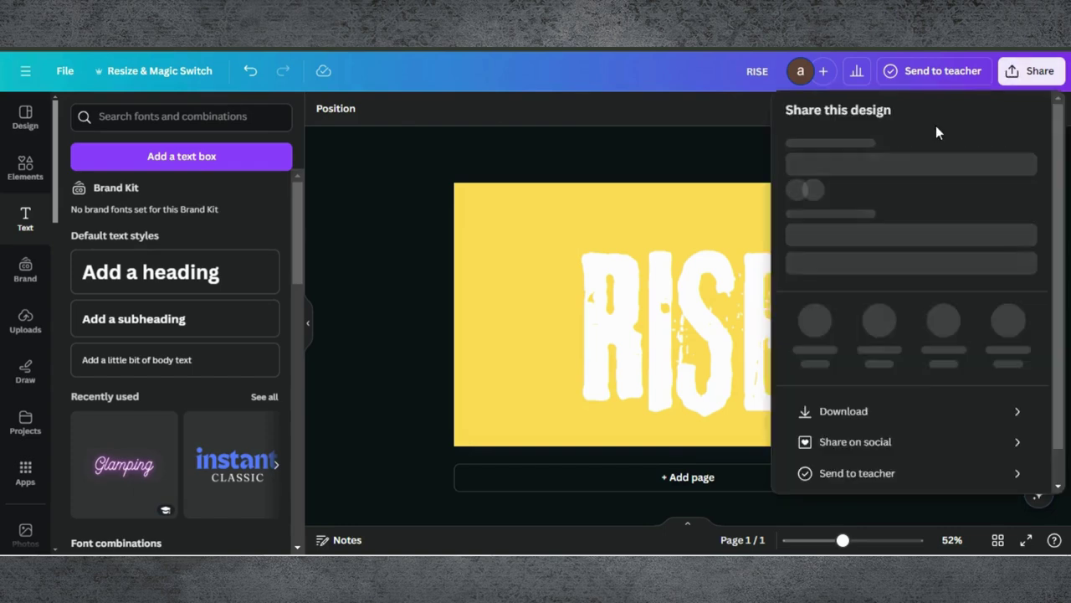
scroll(857, 229, down, 1)
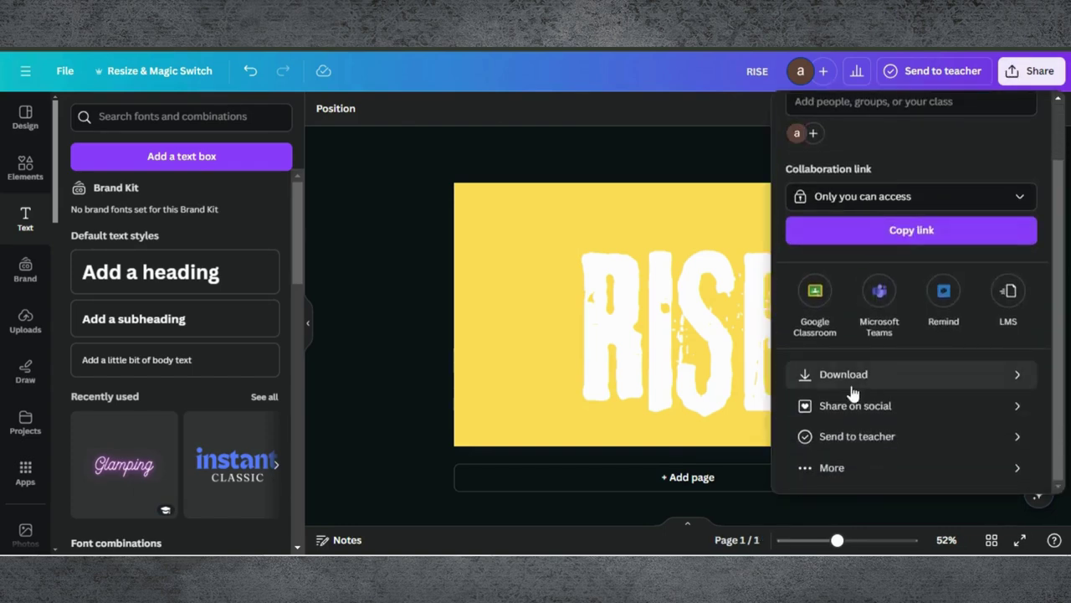
click(854, 379)
click(846, 360)
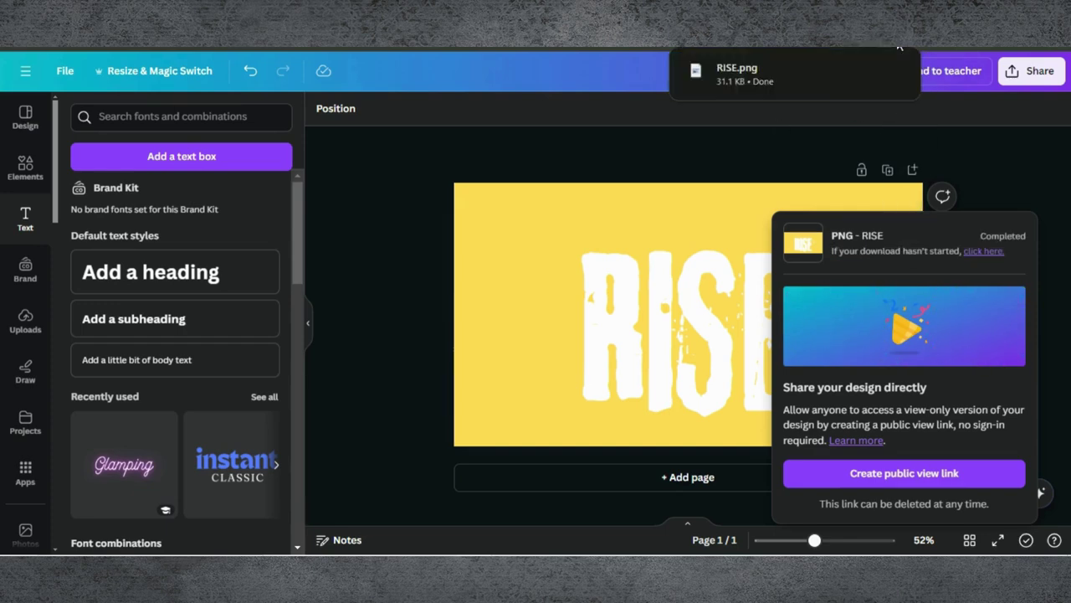
Step: Upload the downloaded RISE.png to the design's media and place it on the page
drag(812, 72, 255, 261)
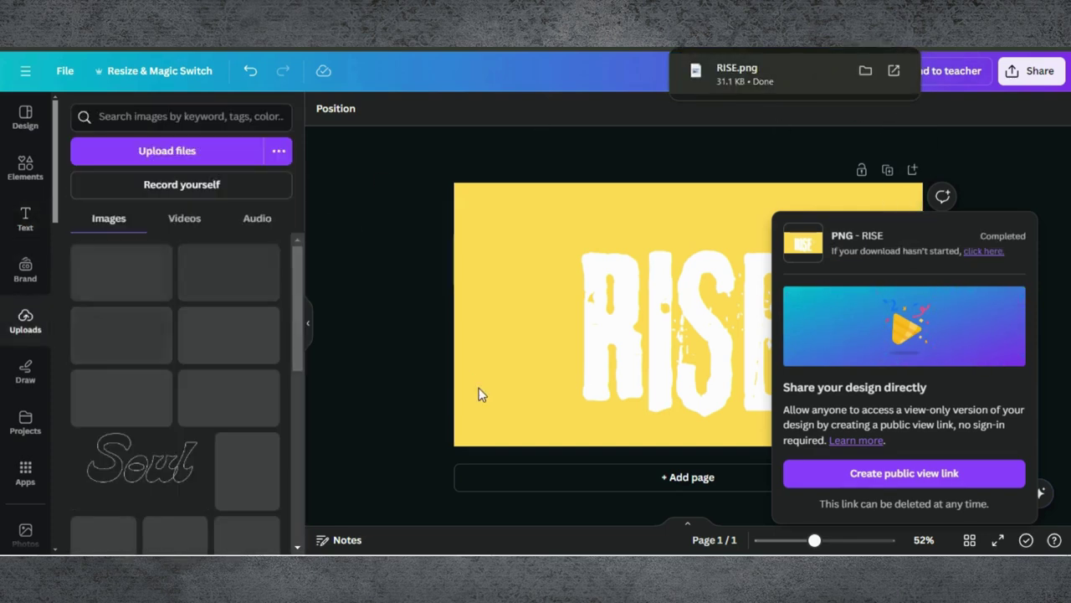
click(414, 353)
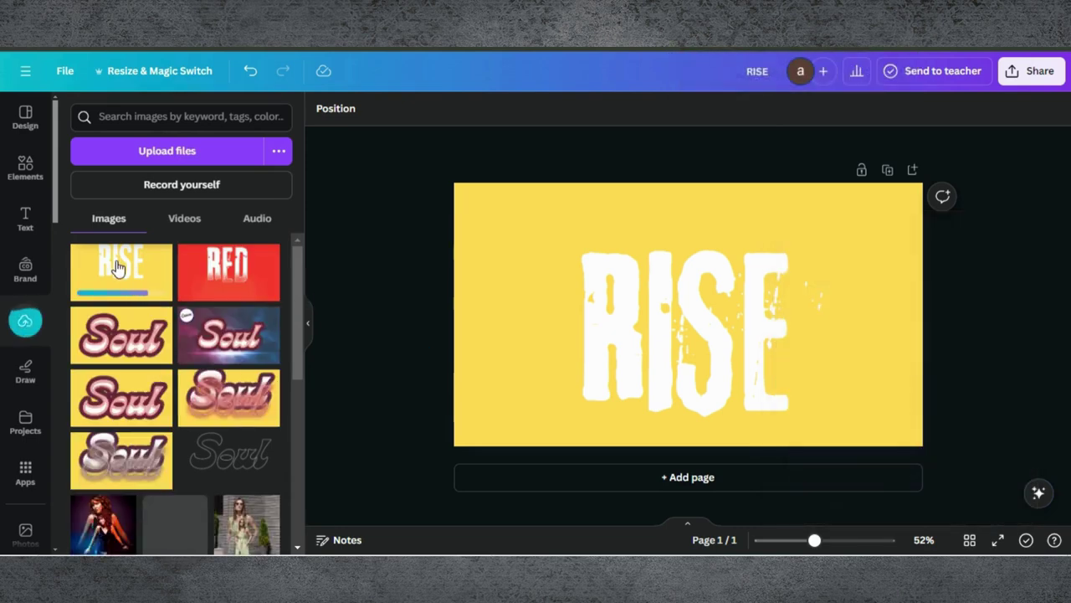
click(117, 267)
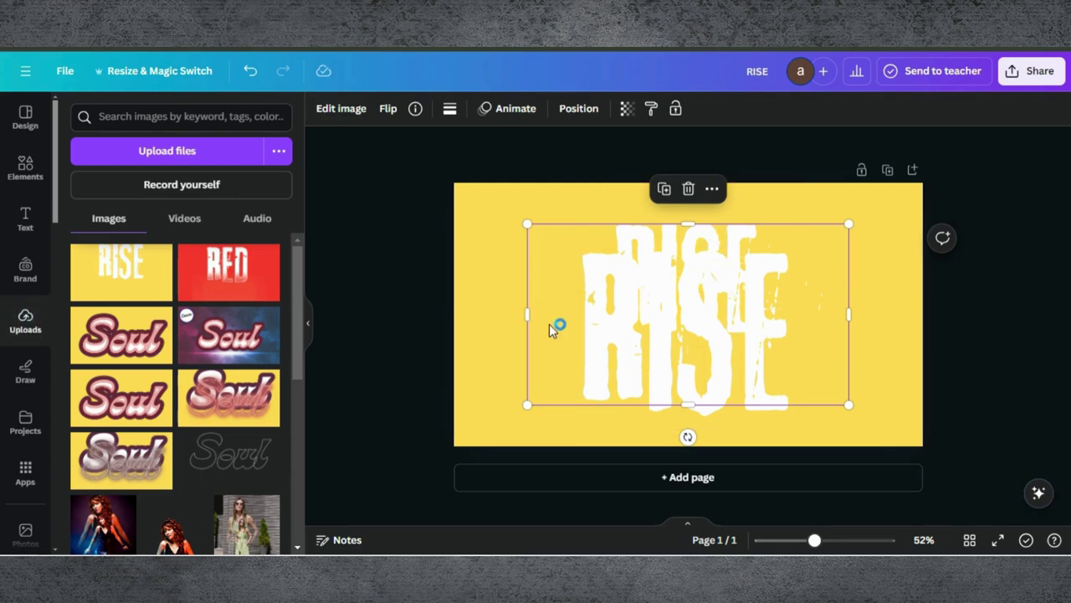
Step: Enlarge the RISE image to the full page width and shift it down to the page's lower half
drag(550, 324, 474, 289)
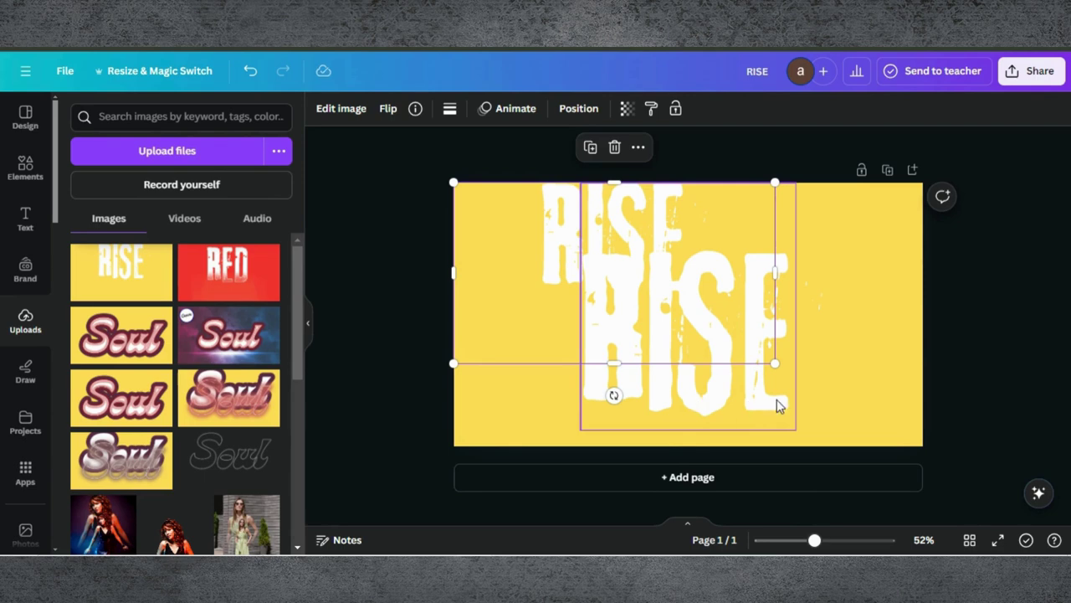
drag(775, 364, 934, 430)
drag(859, 250, 767, 299)
Step: Change the original RISE heading's text color to solid red
click(767, 302)
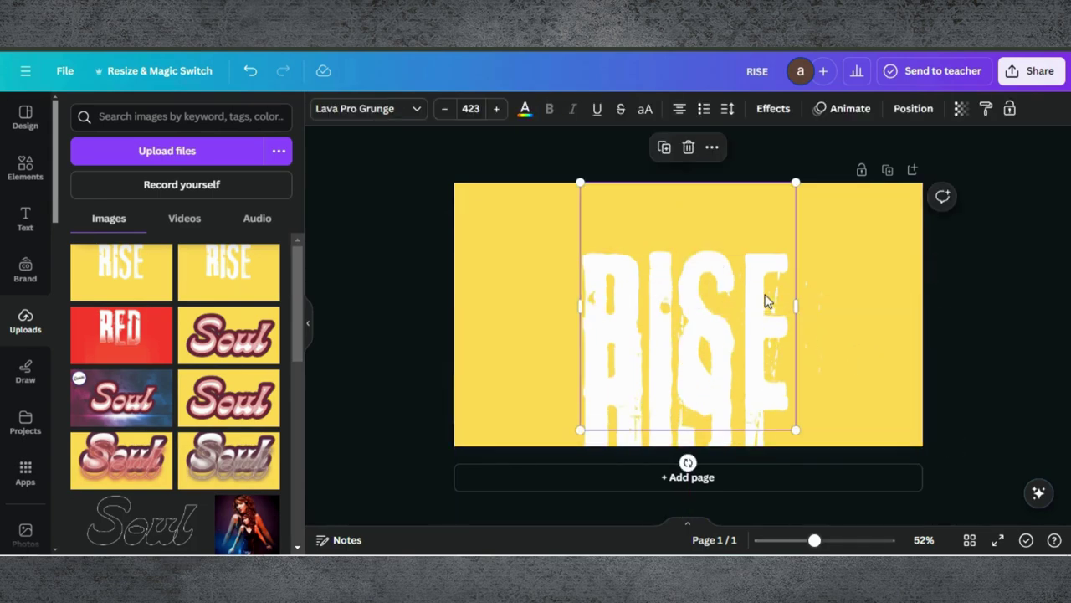
click(526, 114)
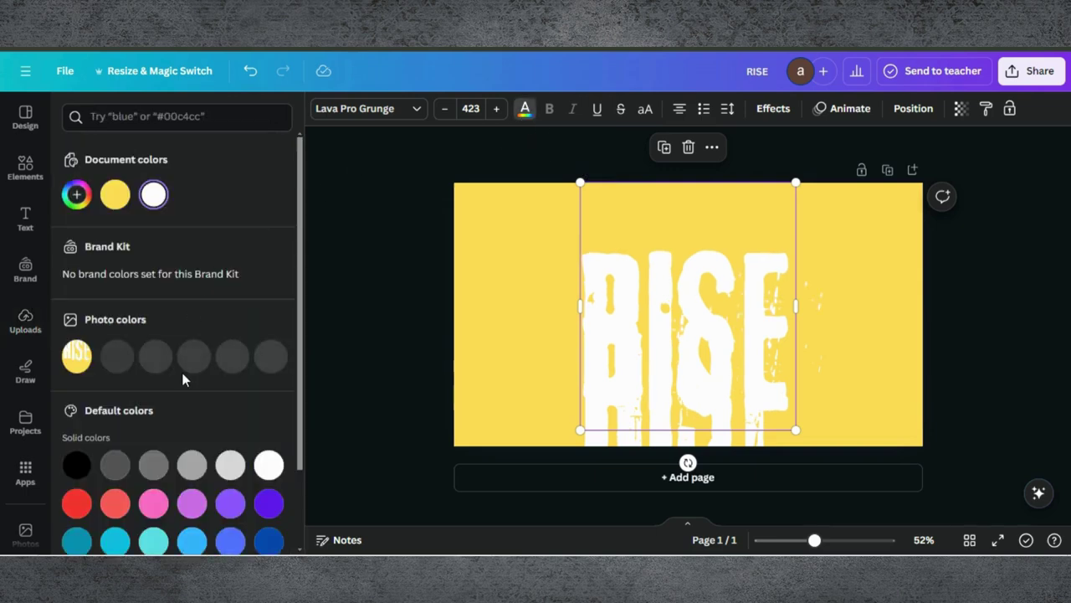
scroll(182, 379, down, 3)
click(76, 407)
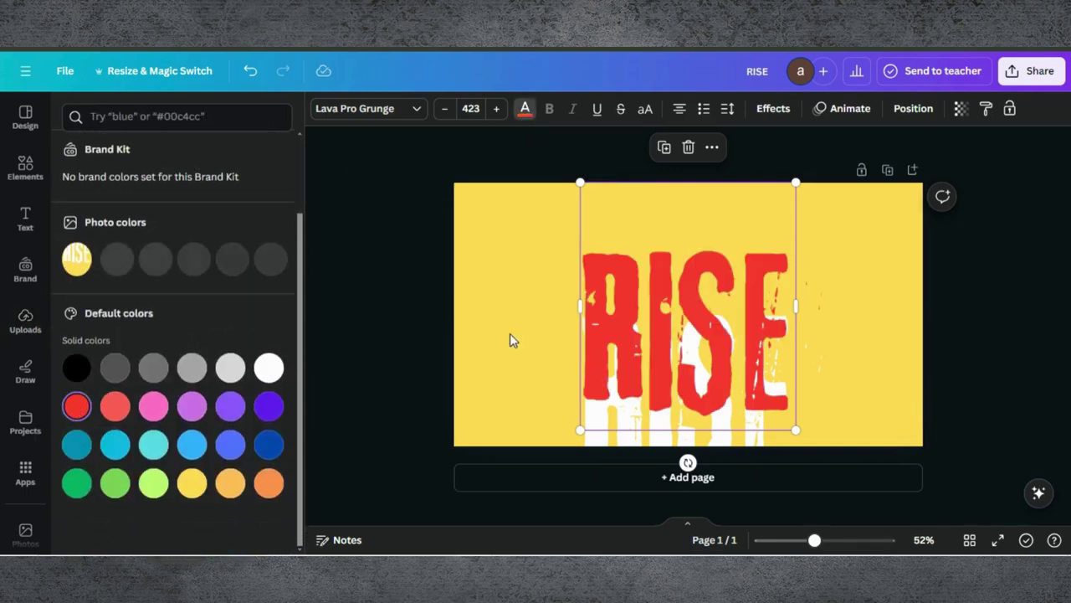
Step: Reorder the layers so that the RISE image lies above the red heading
click(825, 446)
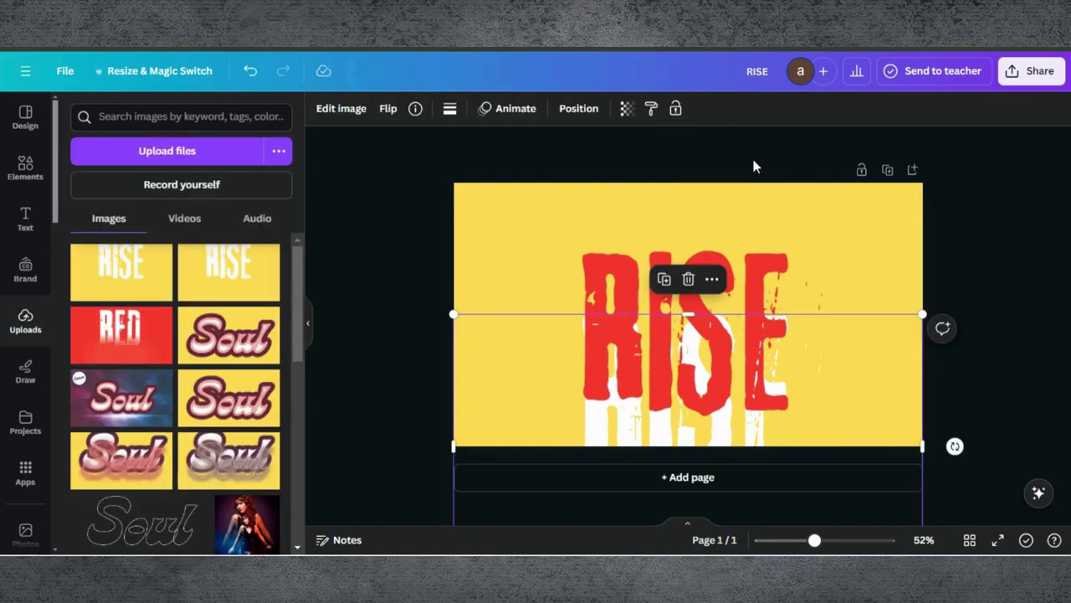
click(580, 108)
click(238, 111)
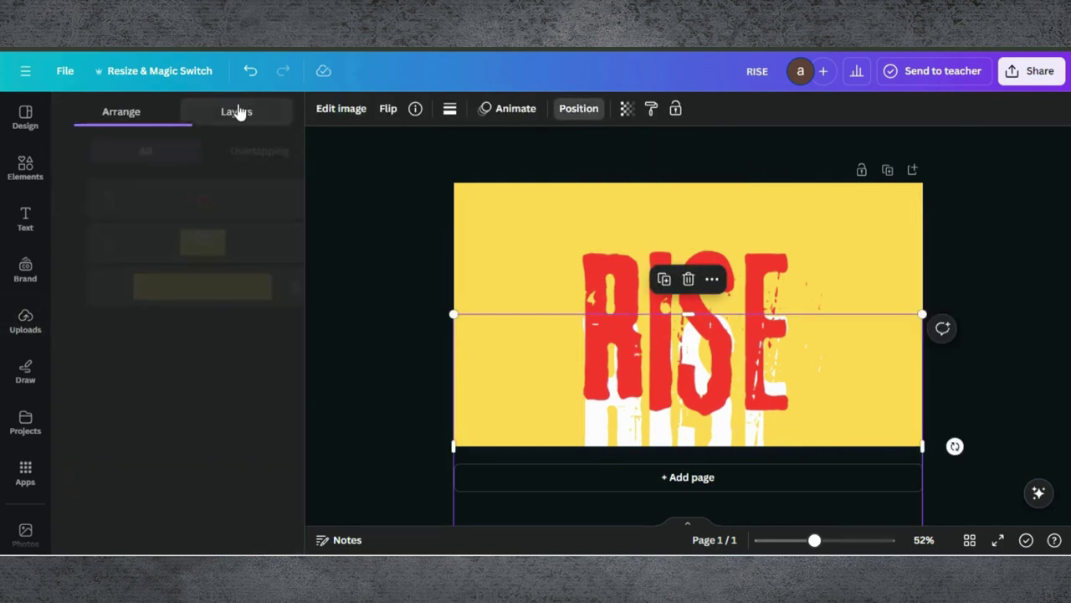
drag(197, 224, 193, 247)
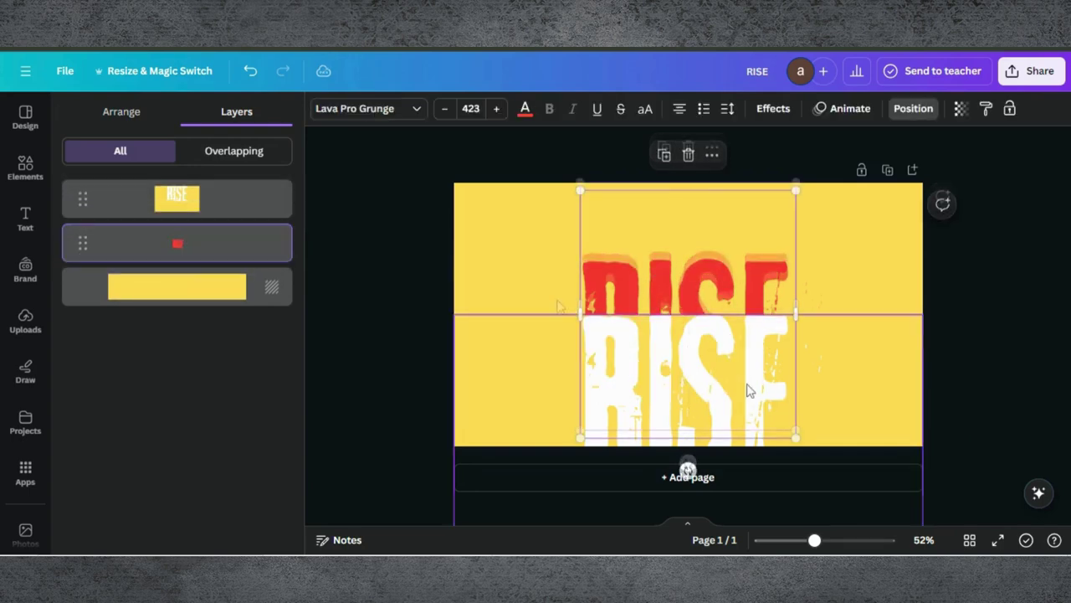
Step: Align the image's white lettering over the red heading and crop its upper edge to mid-letter height, leaving the letters' upper half red
click(868, 406)
drag(868, 407, 868, 351)
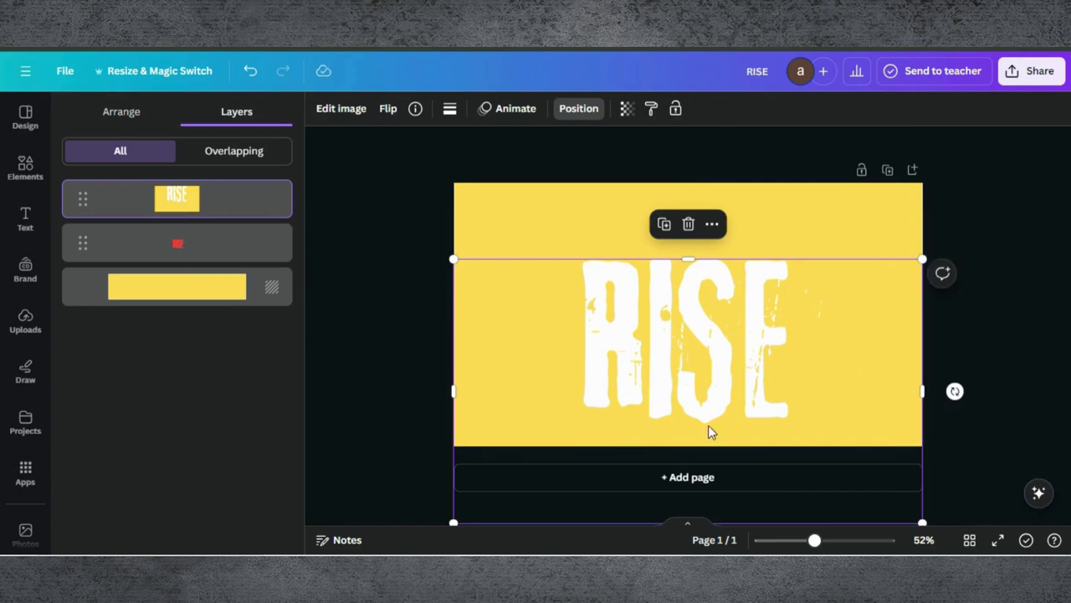
drag(686, 258, 692, 337)
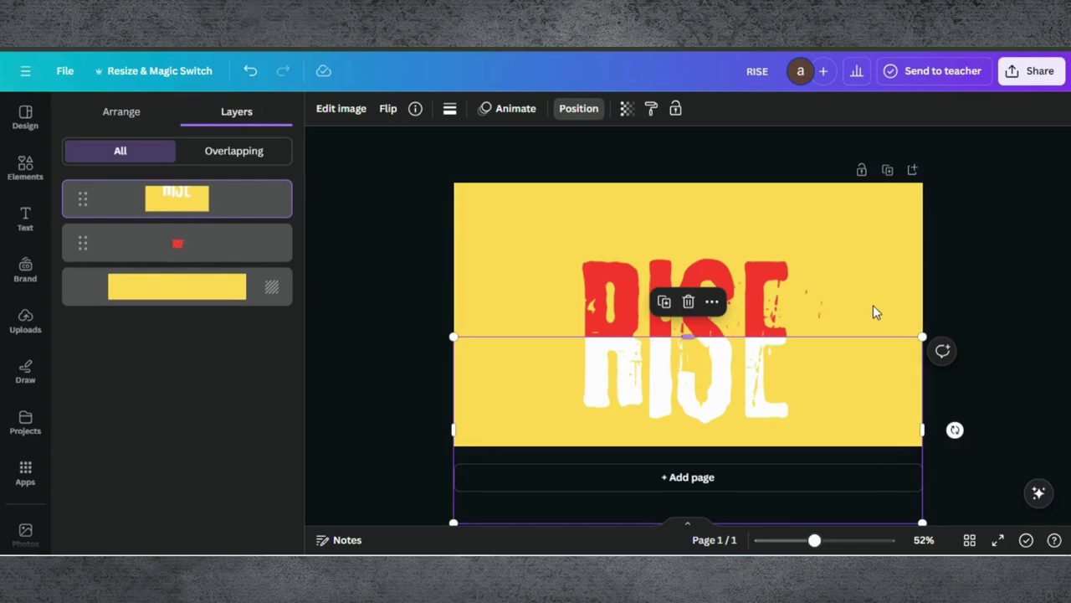
key(Escape)
click(1003, 325)
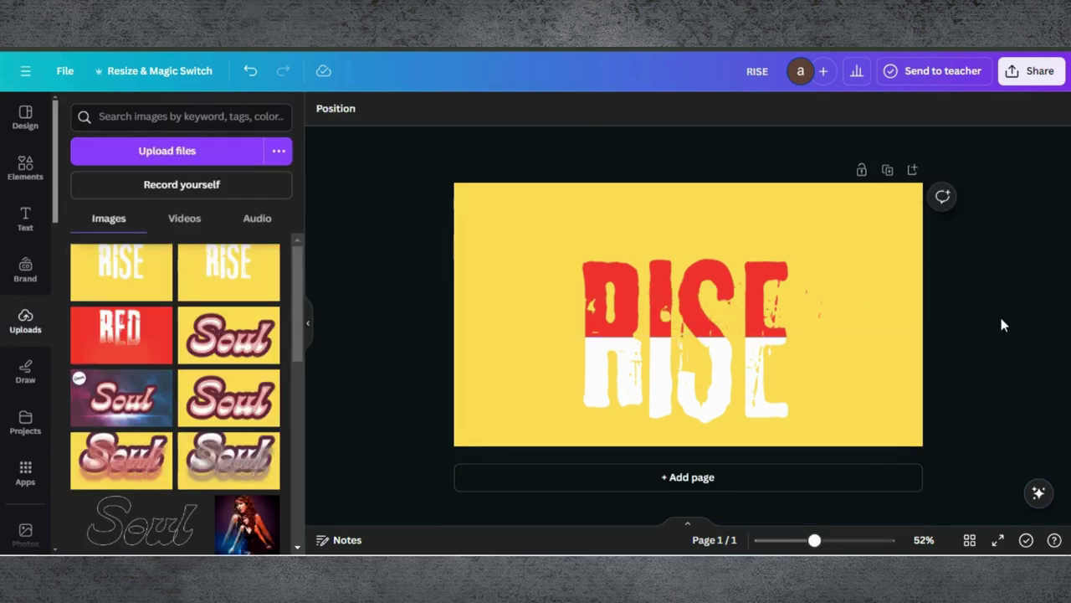
Step: Download the red-and-white RISE design as a PNG at 1,280 × 720 px
click(1040, 72)
scroll(912, 298, down, 3)
click(842, 376)
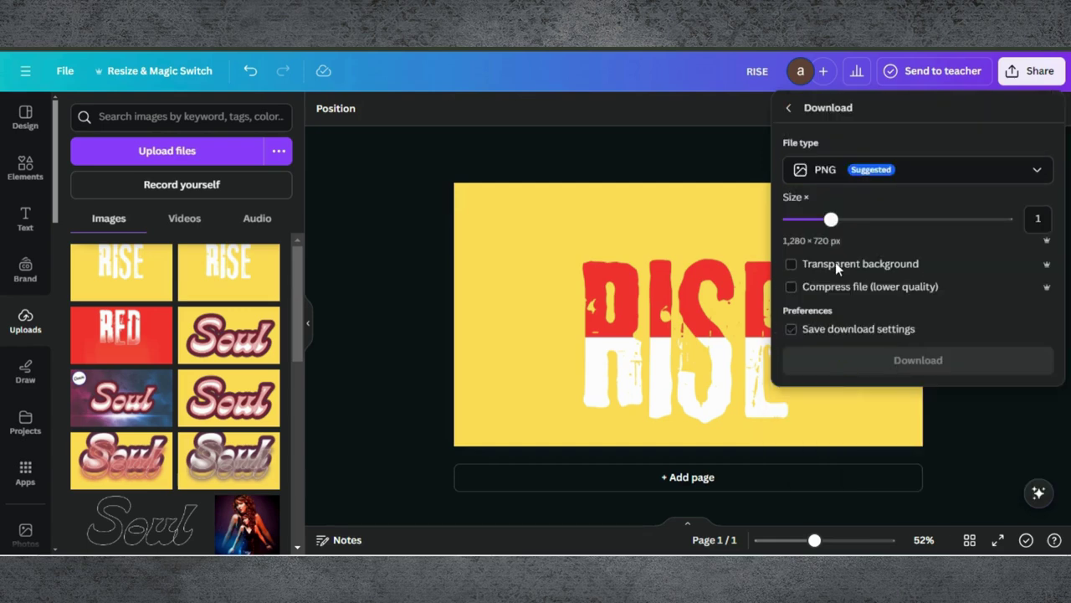
click(902, 368)
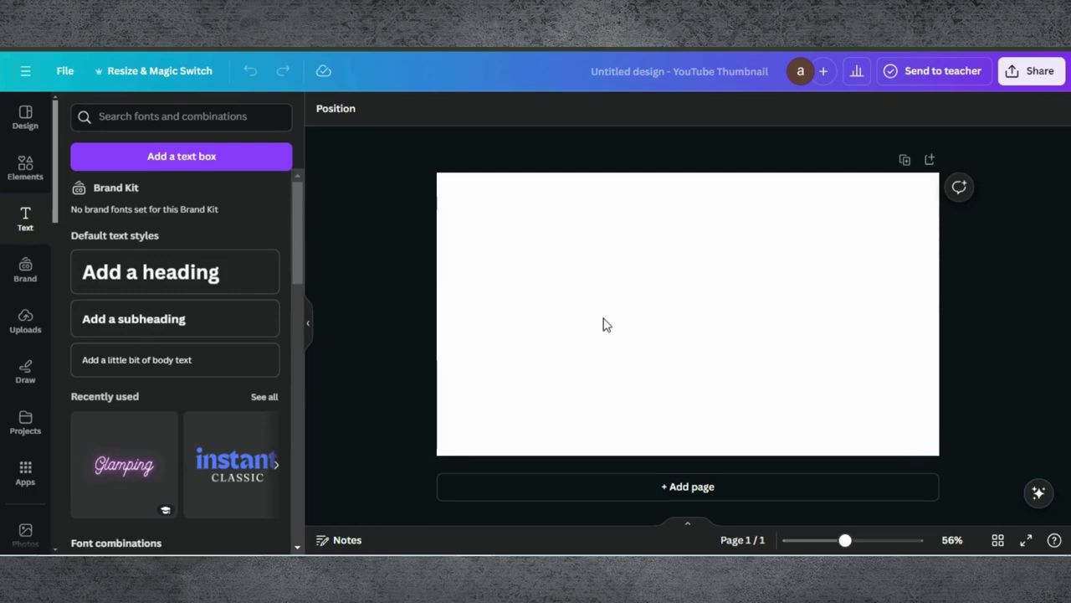
Step: Fill the background of the new blank YouTube Thumbnail design with solid red
click(522, 318)
click(321, 110)
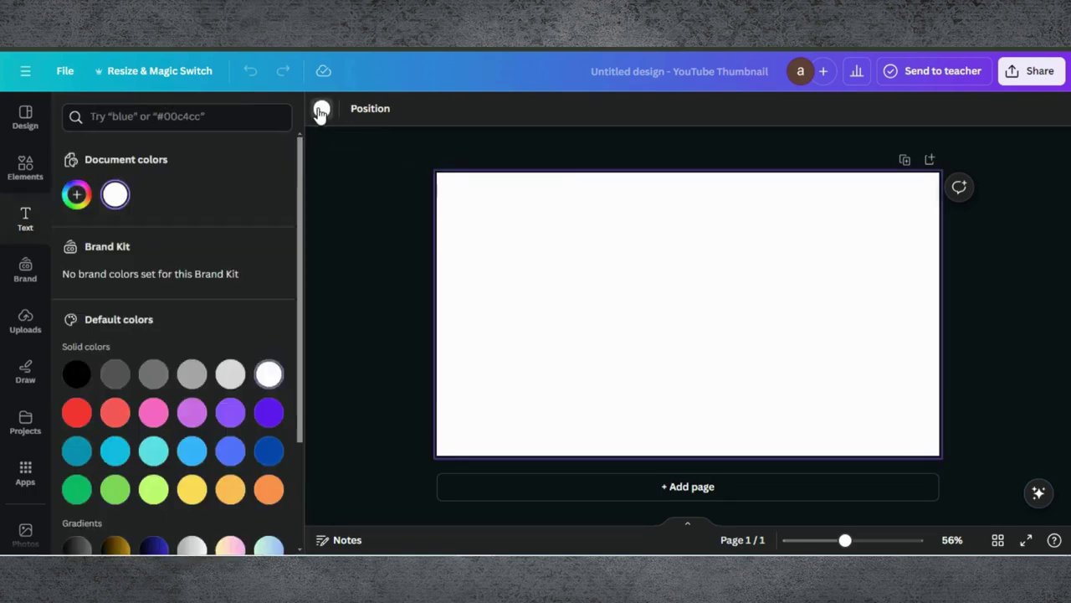
scroll(210, 301, down, 3)
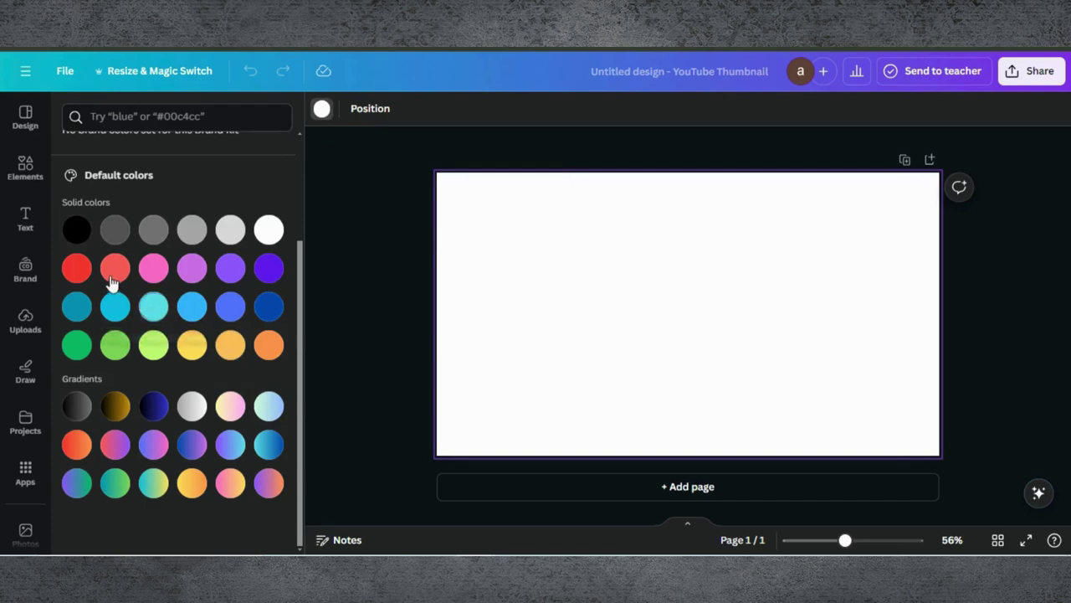
click(82, 278)
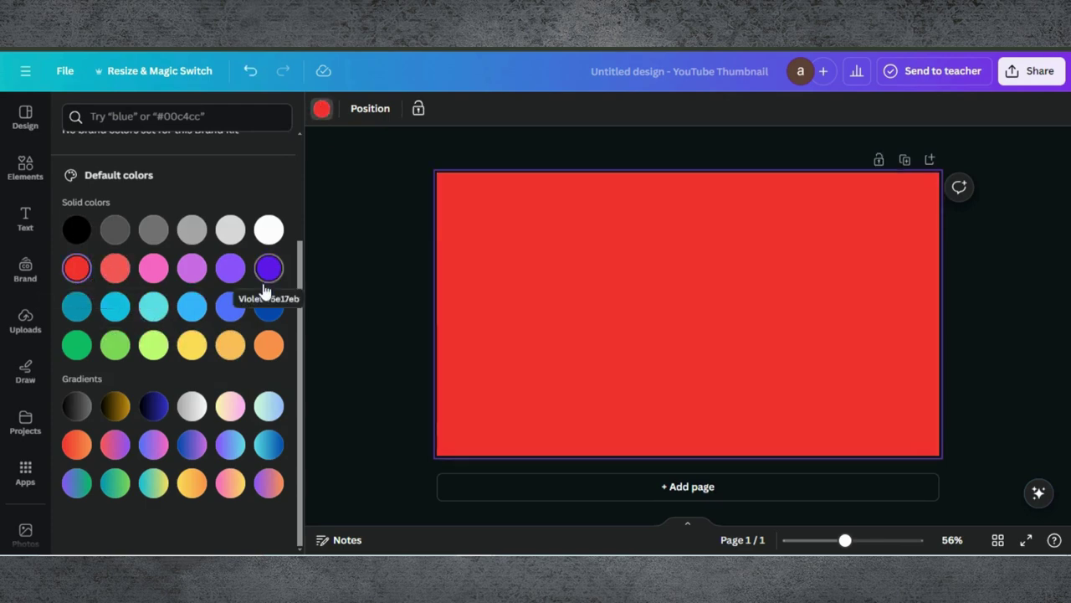
Step: Add a heading reading SHINE to the red page and set its font to Formula
click(25, 219)
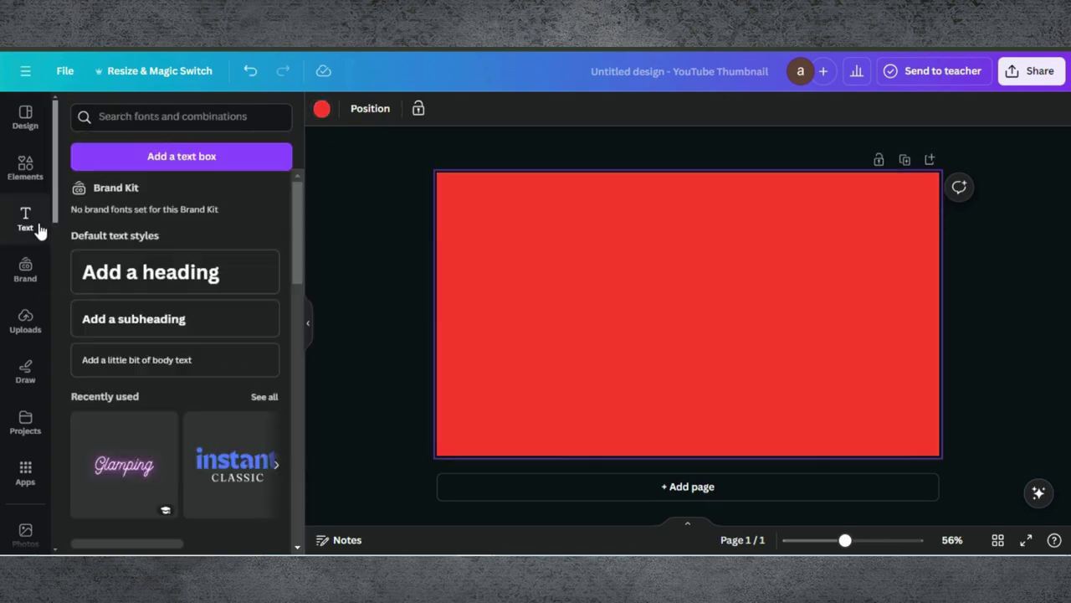
click(118, 274)
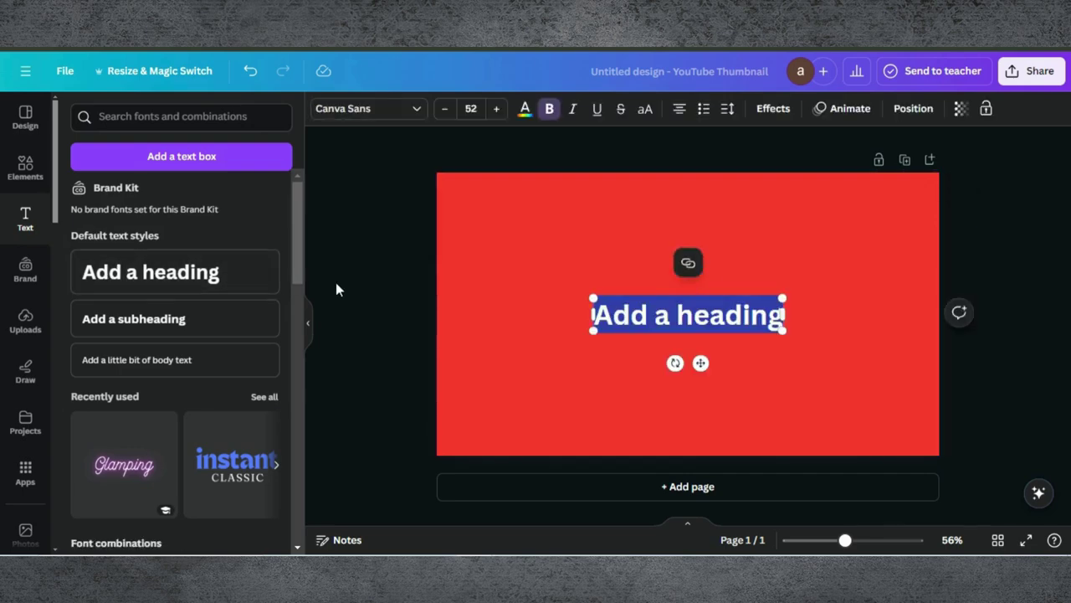
text(SHINE)
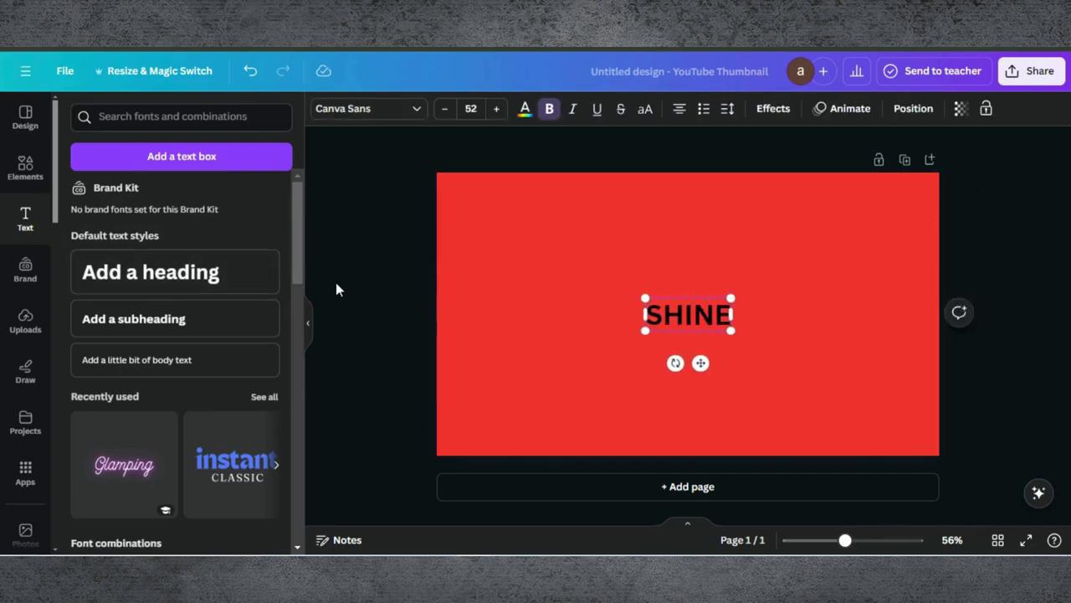
click(369, 109)
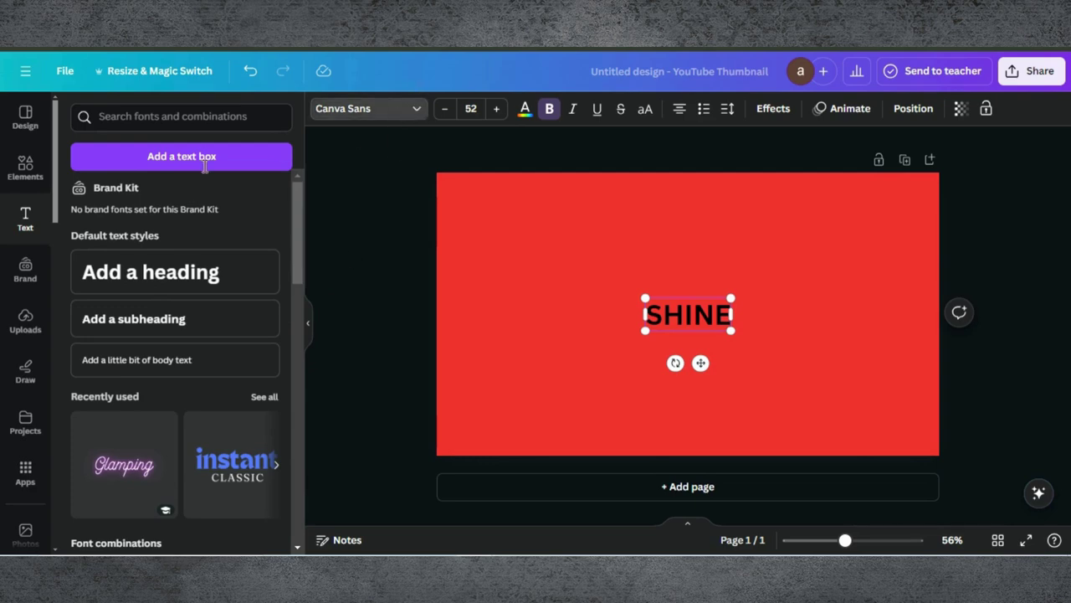
click(148, 150)
text(formula)
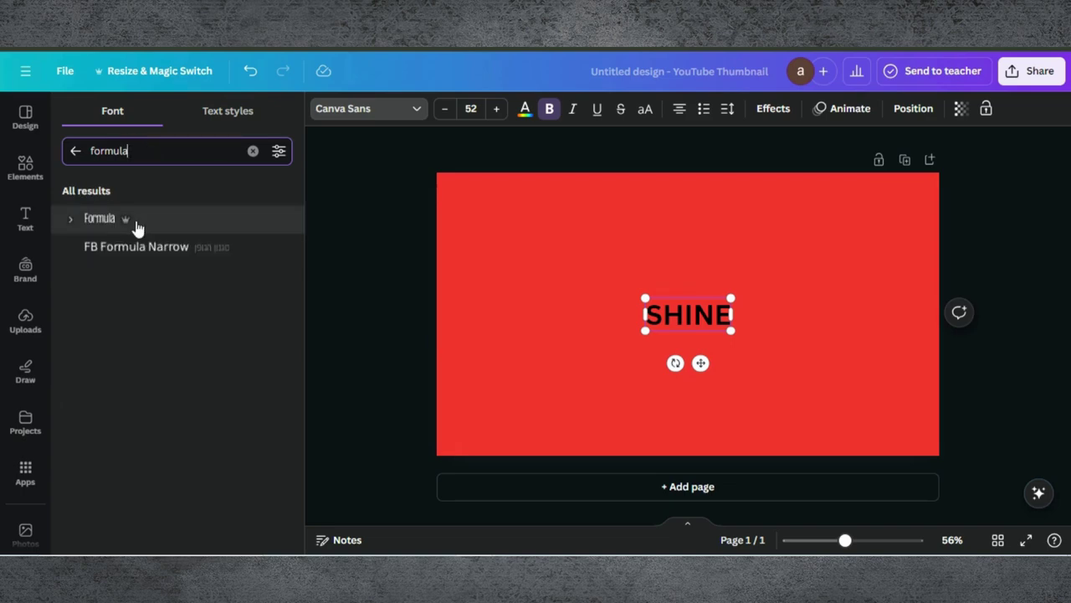
click(143, 223)
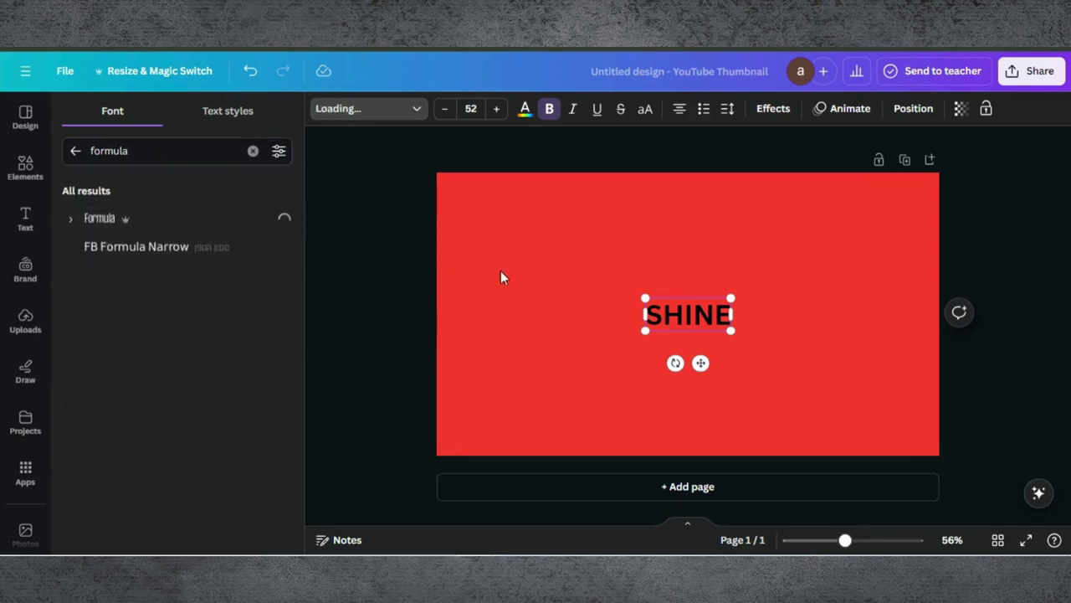
Step: Enlarge the SHINE heading to font size 388 in the middle of the page and color it white
drag(660, 299, 489, 185)
drag(710, 331, 861, 428)
drag(737, 297, 752, 318)
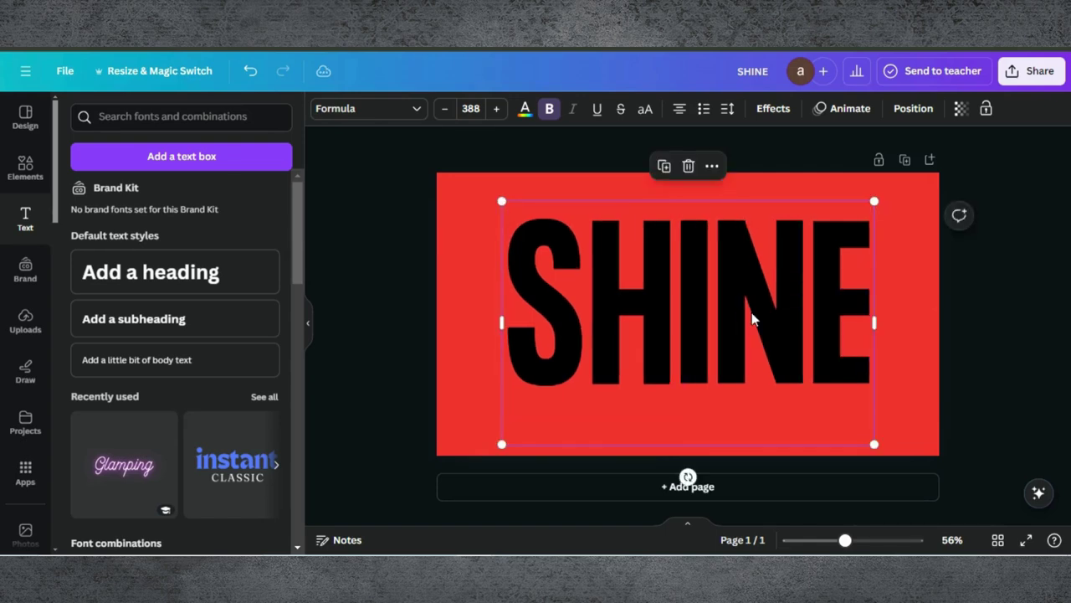
click(354, 251)
click(594, 311)
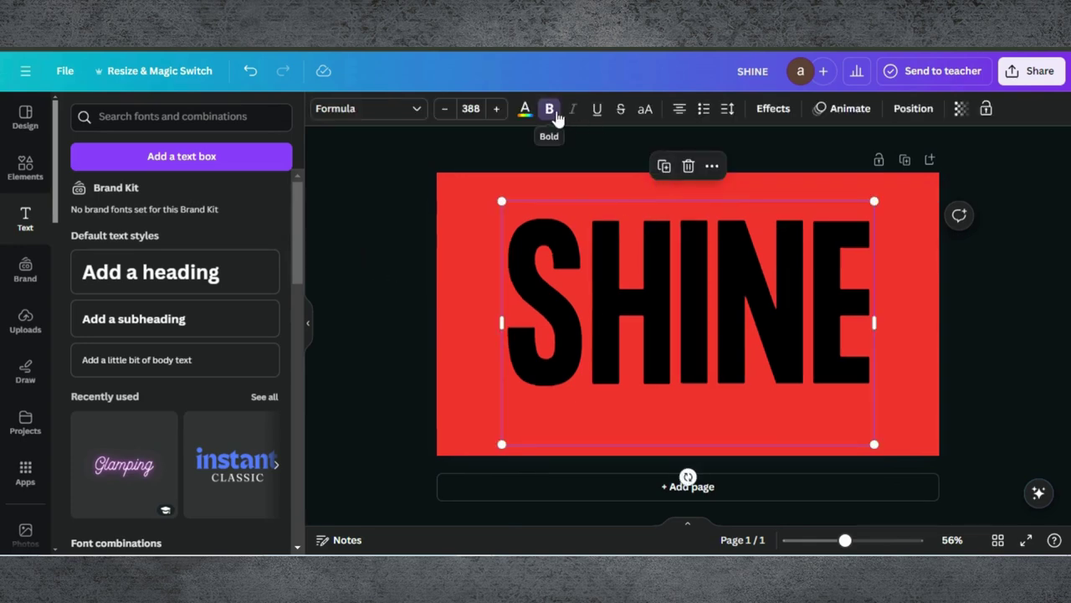
click(525, 109)
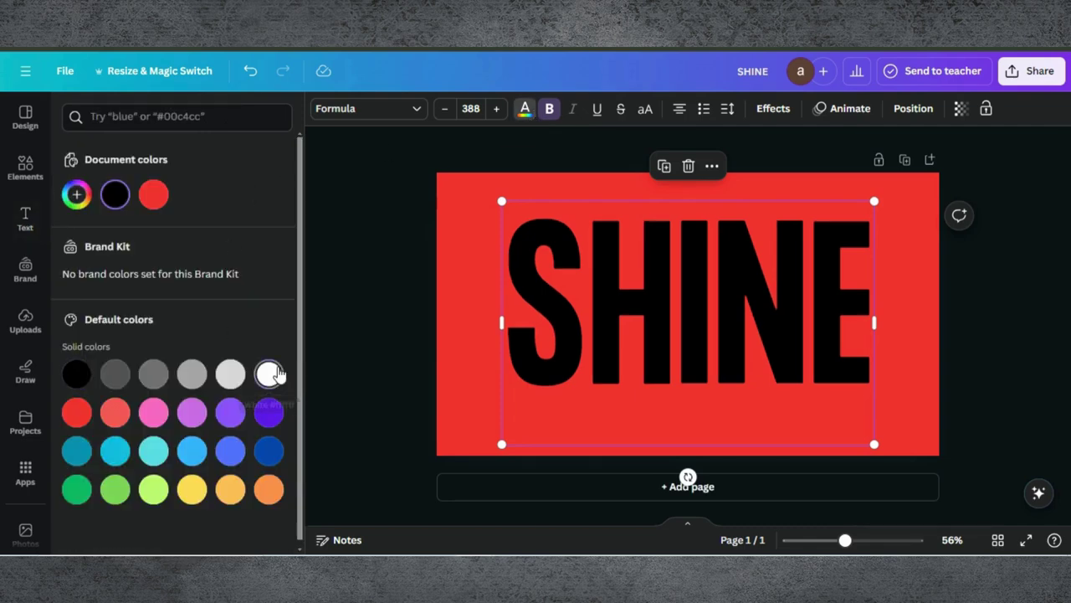
click(269, 374)
Step: Duplicate the SHINE heading, give the copy a Hollow effect with thickness 7, and align it exactly over the original
click(664, 167)
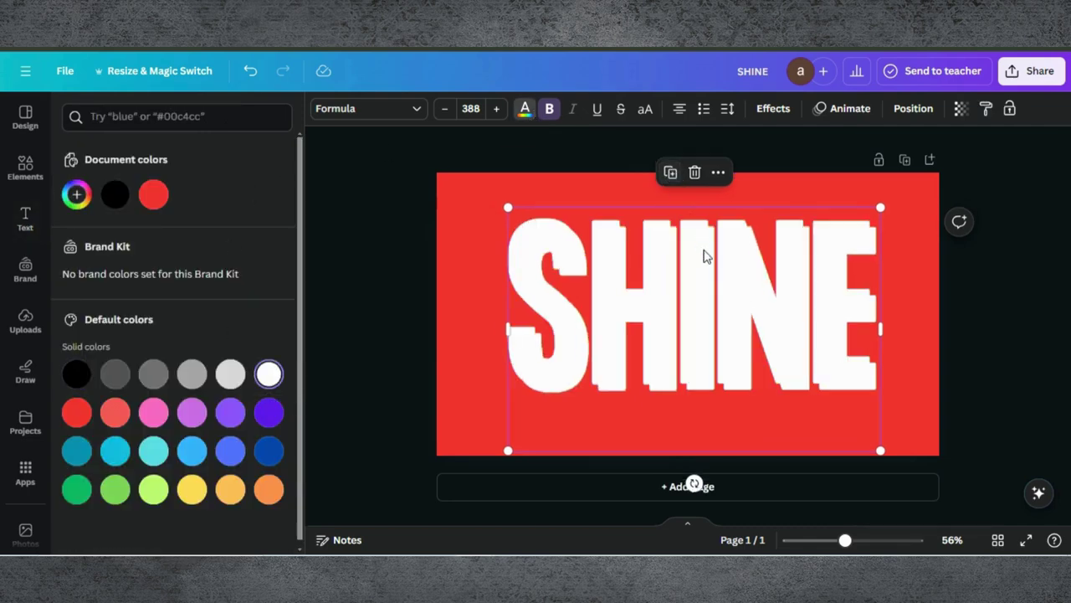
click(773, 108)
click(99, 288)
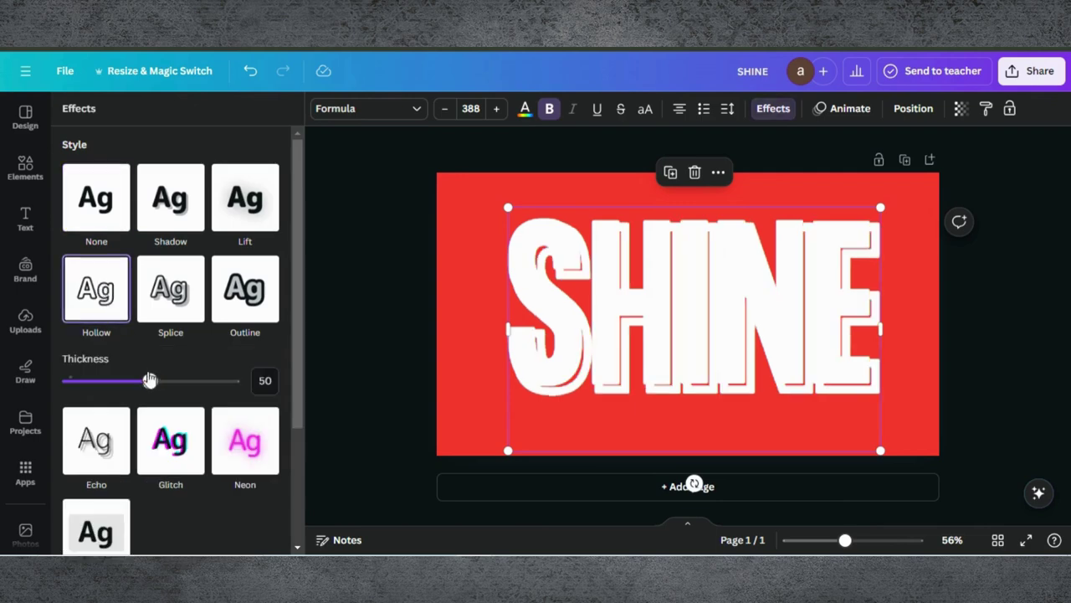
drag(151, 386, 79, 385)
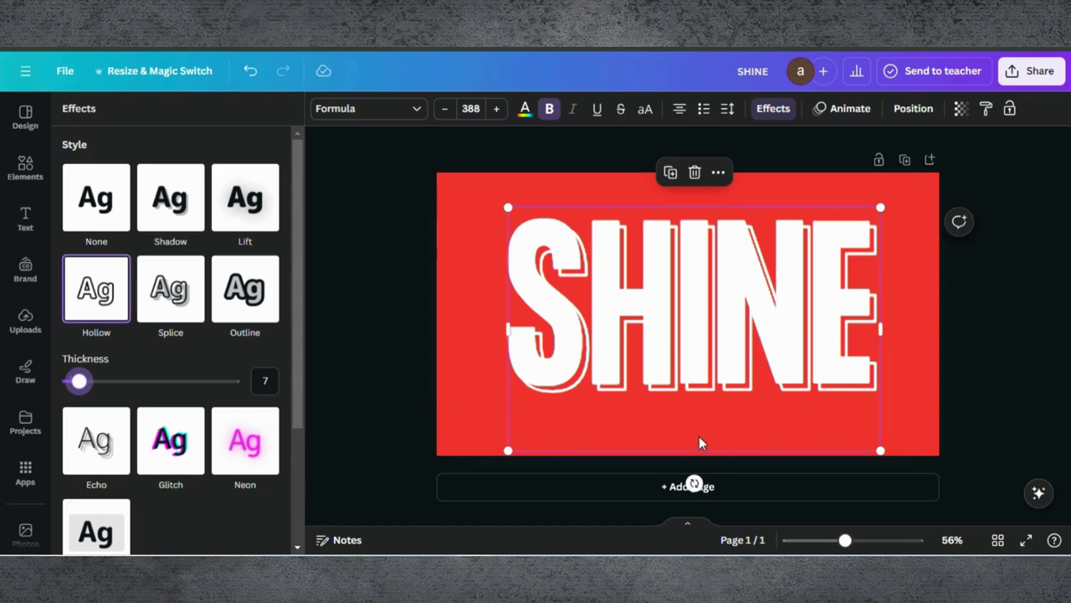
drag(692, 426, 653, 396)
Step: Add a square in the background's red and stretch it from the page's left edge to the middle of the letter I
click(25, 168)
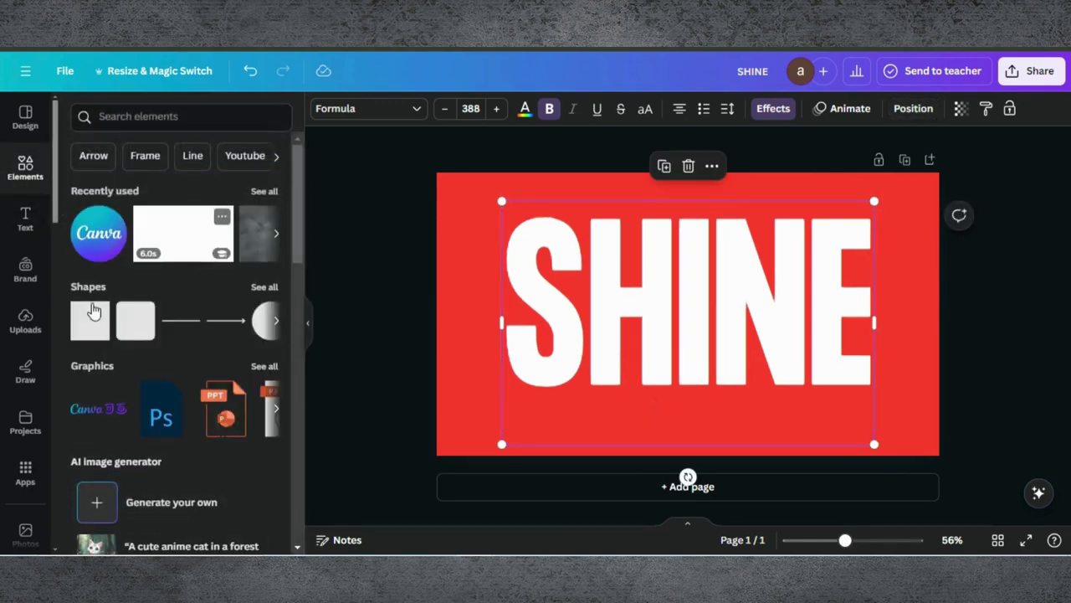
click(93, 325)
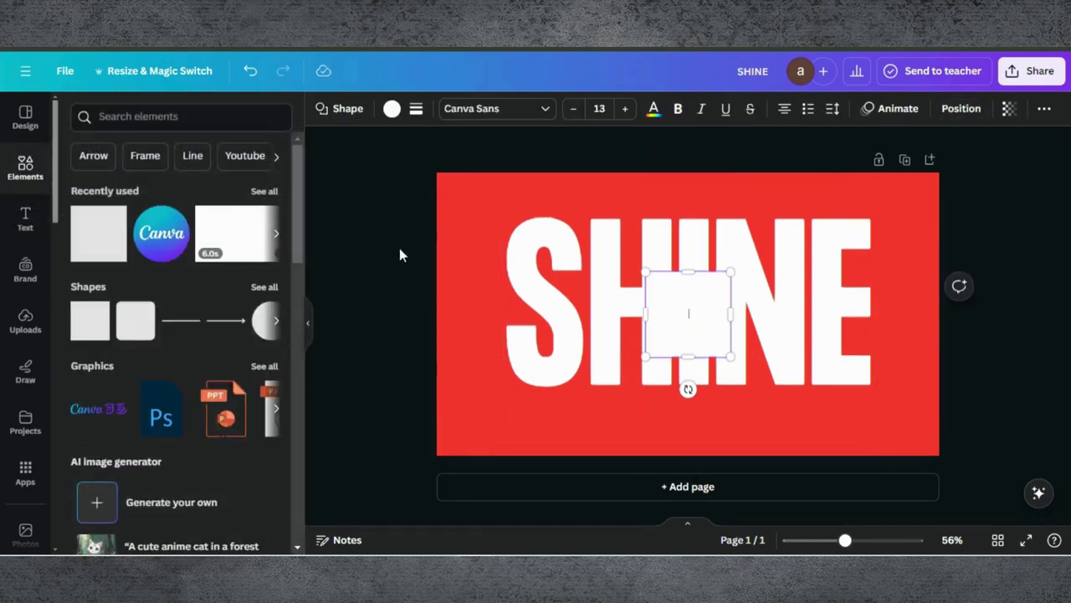
click(392, 109)
click(191, 195)
drag(709, 335, 728, 451)
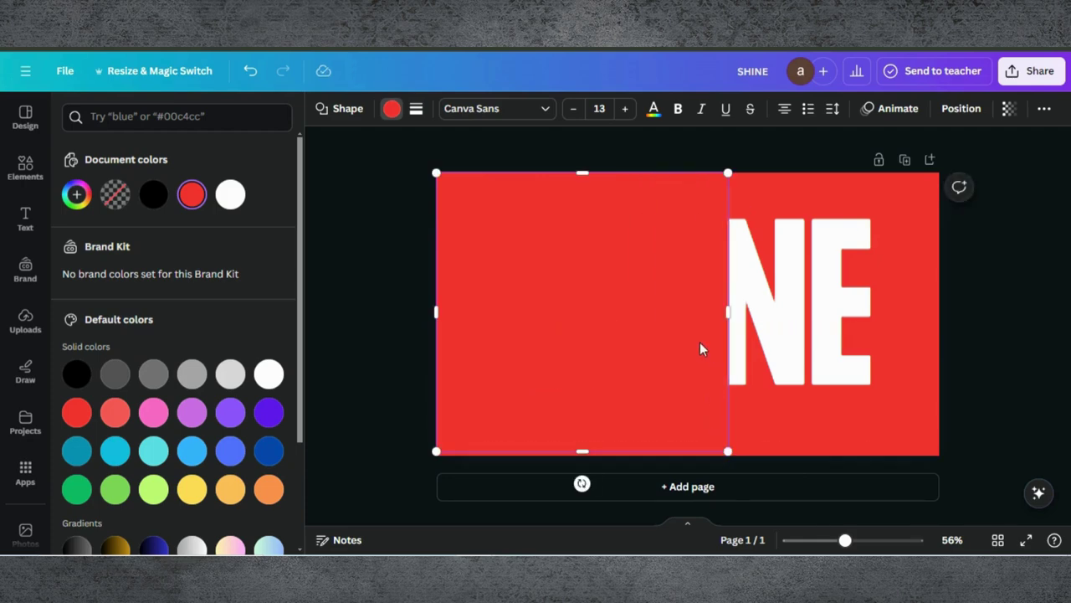
drag(728, 311, 693, 312)
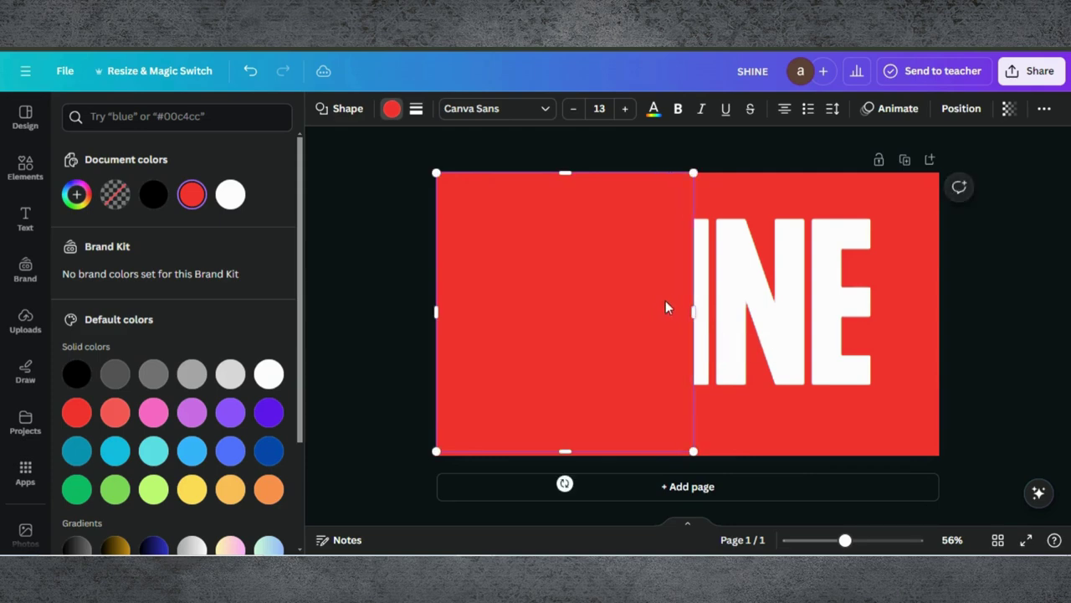
Step: Reorder the layers so that the red rectangle lies between the hollow SHINE copy and the solid white SHINE
click(962, 109)
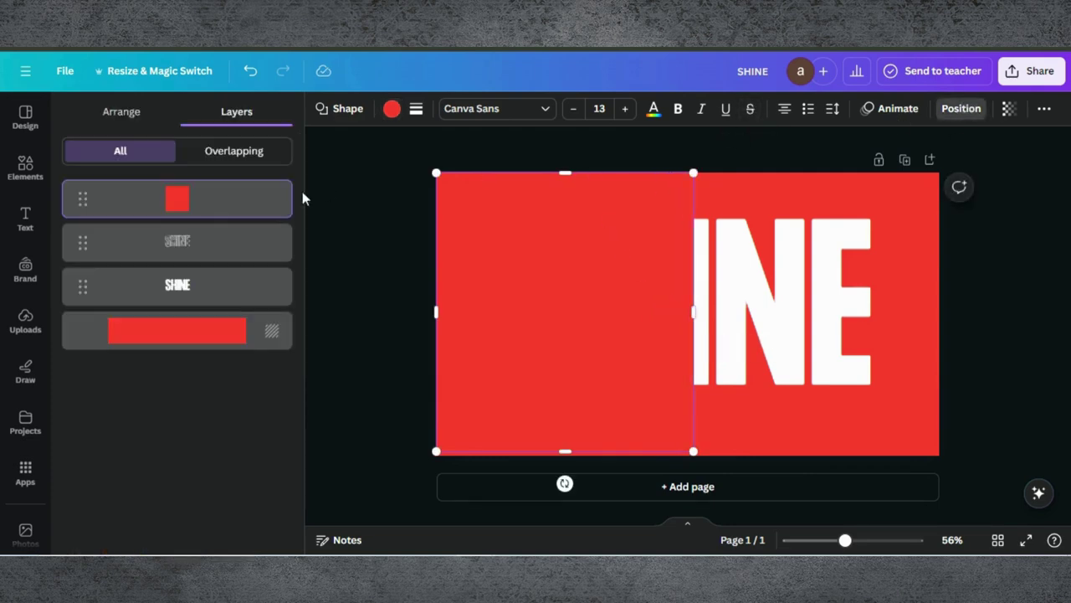
drag(240, 204, 232, 251)
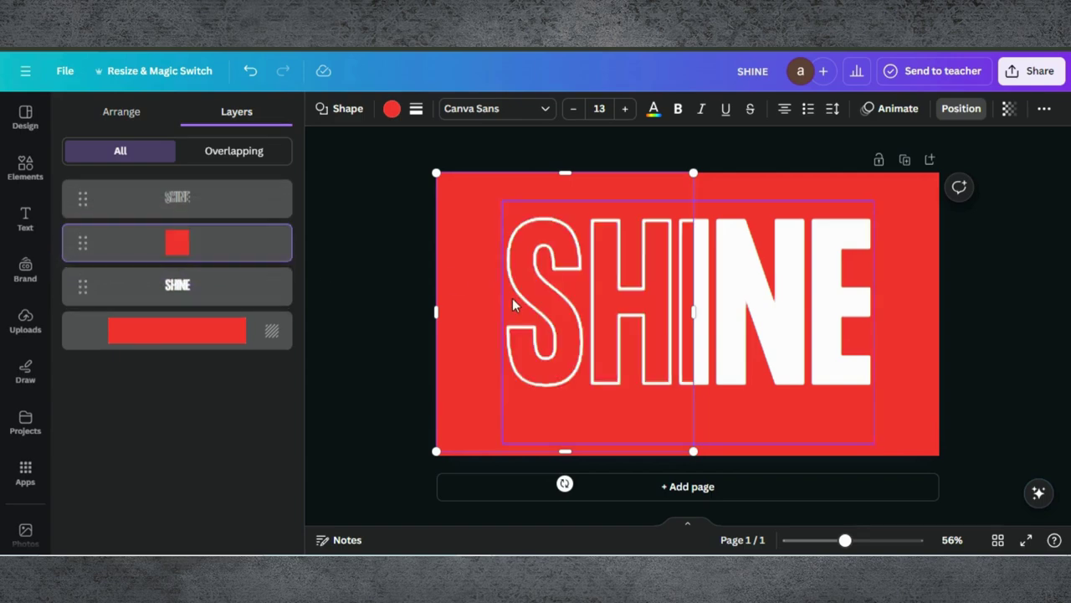
click(961, 339)
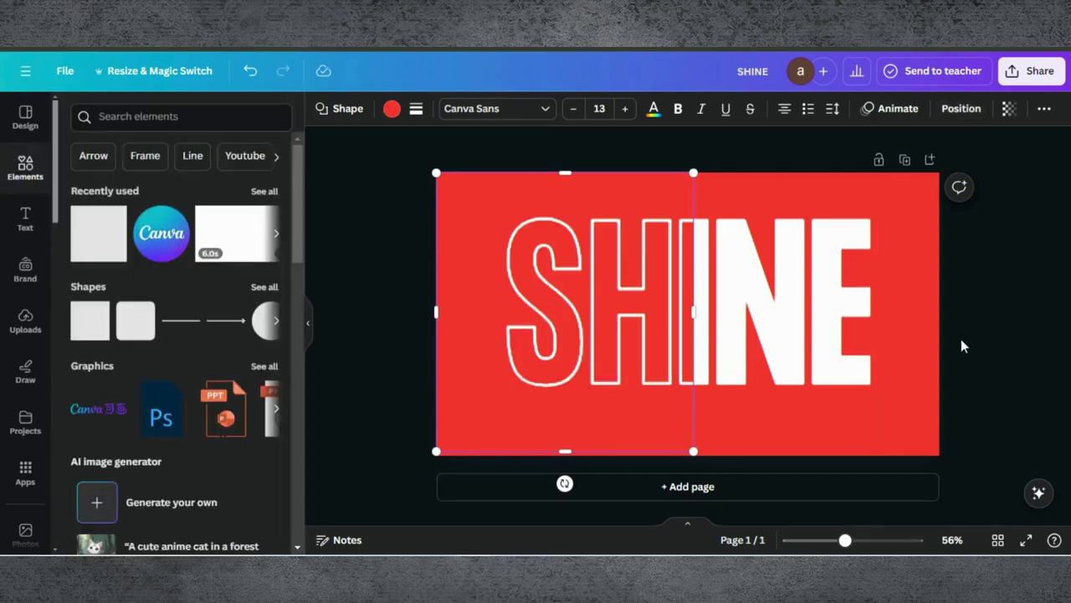
click(961, 339)
Step: Rotate, move and resize the red rectangle so its edge cuts diagonally across SHINE, leaving the lower-right lettering as outline only
click(725, 311)
drag(725, 311, 611, 331)
drag(707, 293, 719, 354)
drag(593, 511, 572, 486)
drag(718, 370, 722, 381)
drag(837, 331, 919, 279)
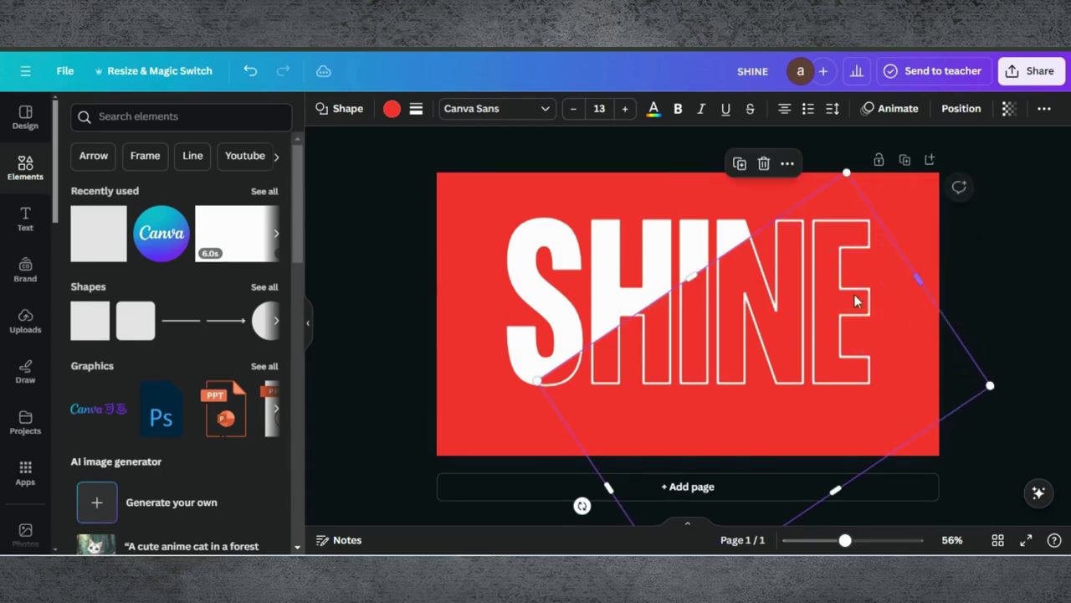
drag(608, 488, 562, 519)
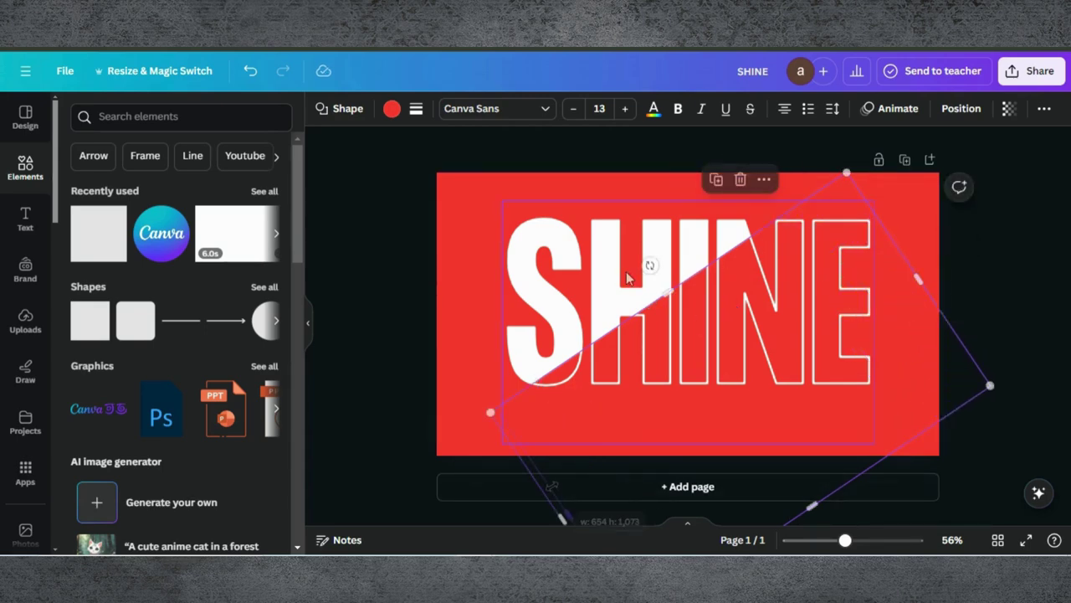
drag(627, 278, 694, 282)
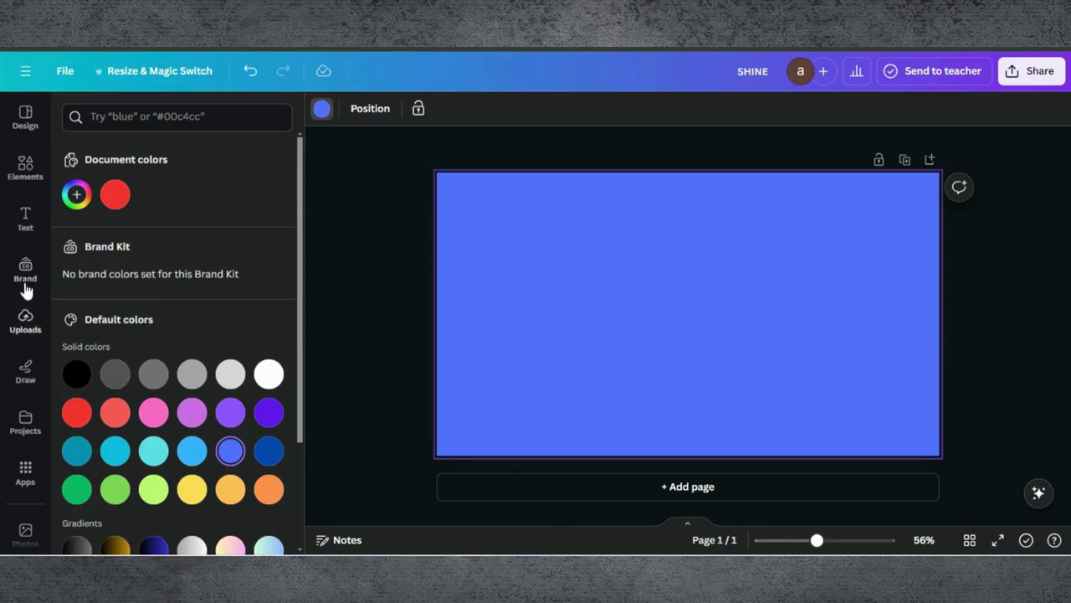
Step: Add a heading reading AD to the blank blue page and set its font to Formula
click(23, 216)
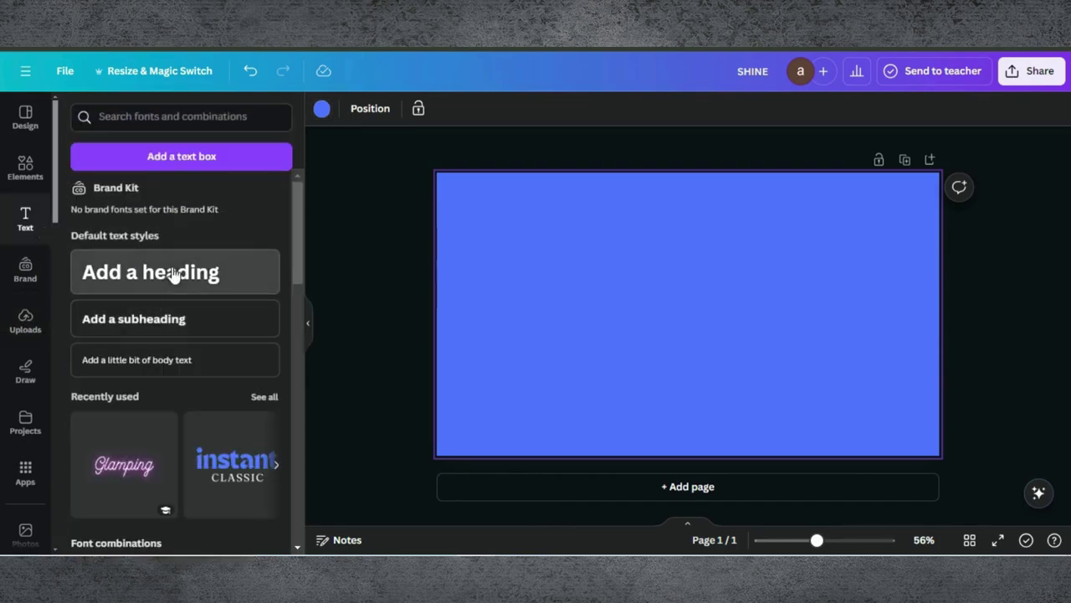
click(173, 276)
text(AD)
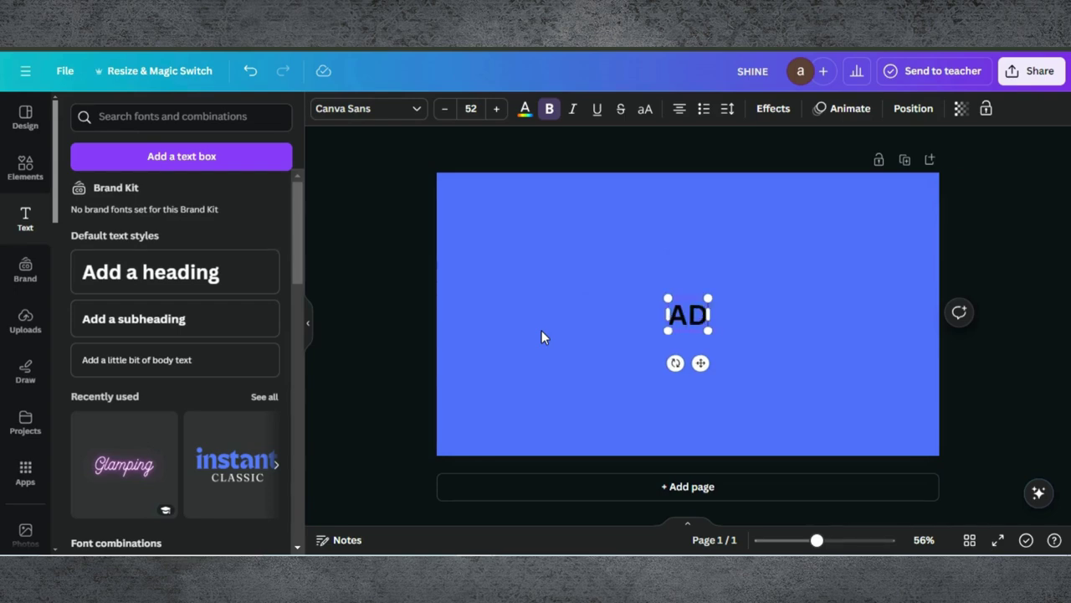
click(417, 113)
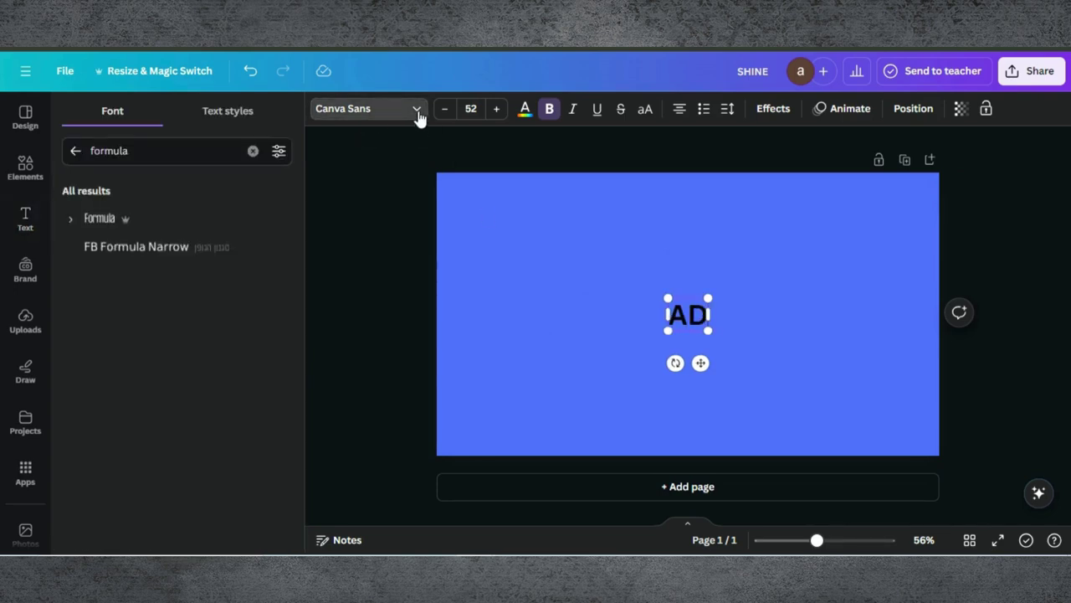
click(180, 223)
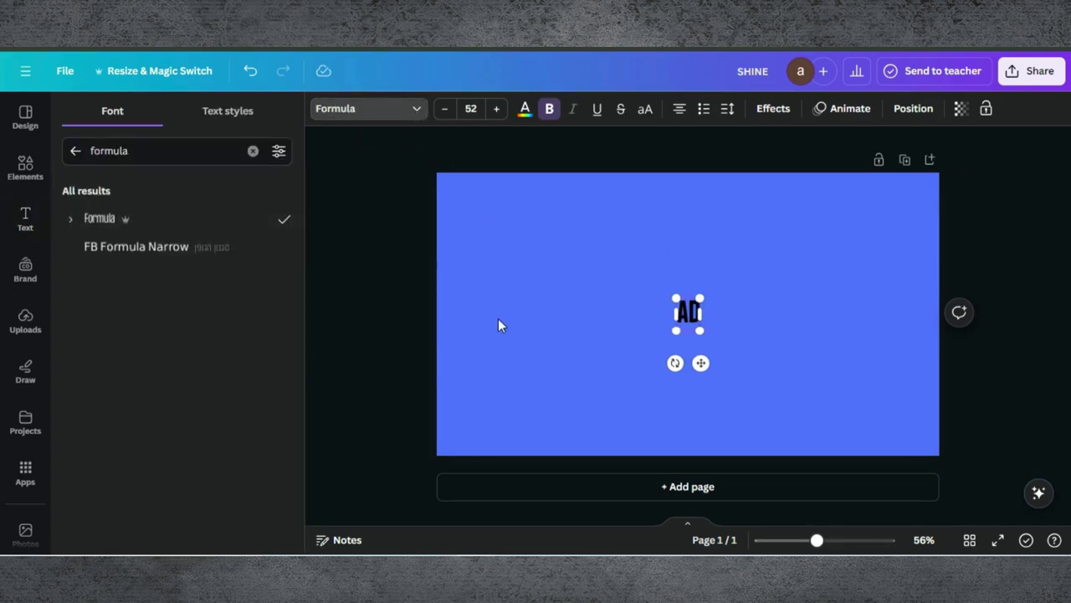
Step: Enlarge the AD heading to font size 301 near the page's center and color it white
drag(676, 298, 507, 238)
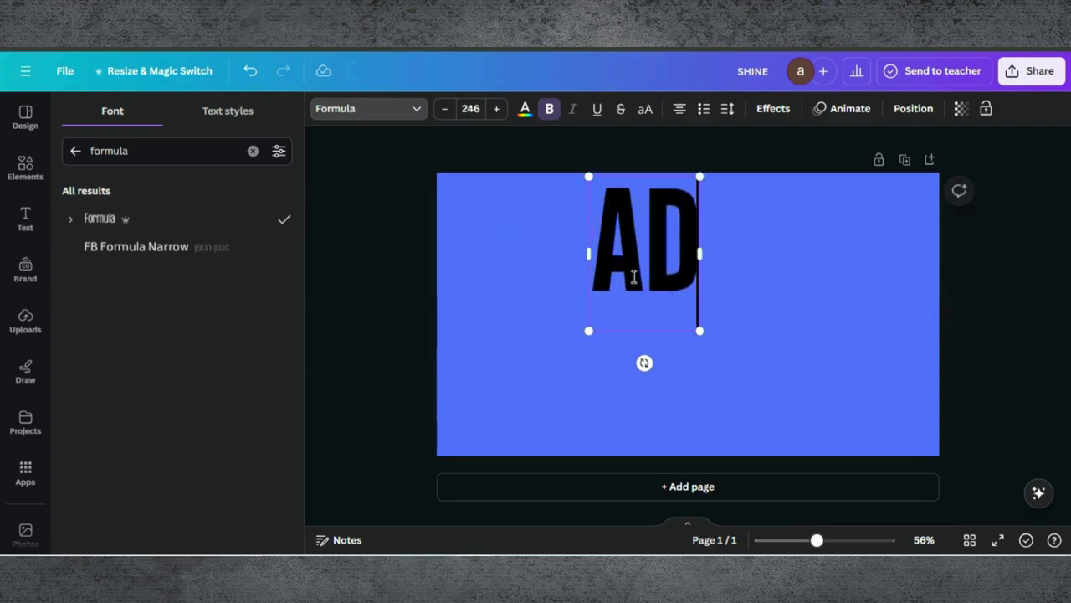
drag(700, 329, 724, 369)
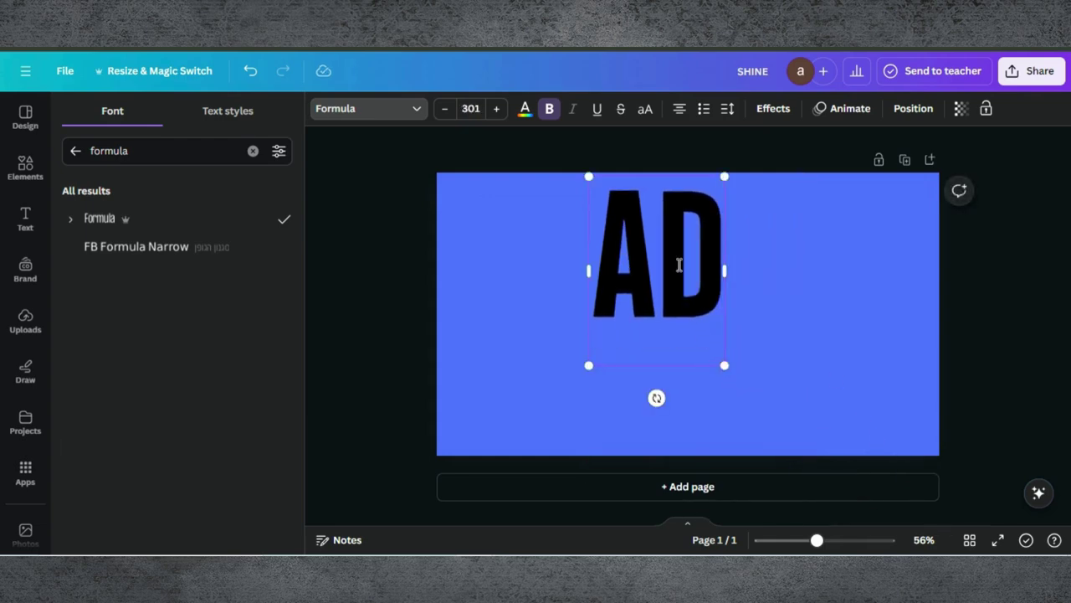
click(875, 361)
drag(696, 280, 713, 313)
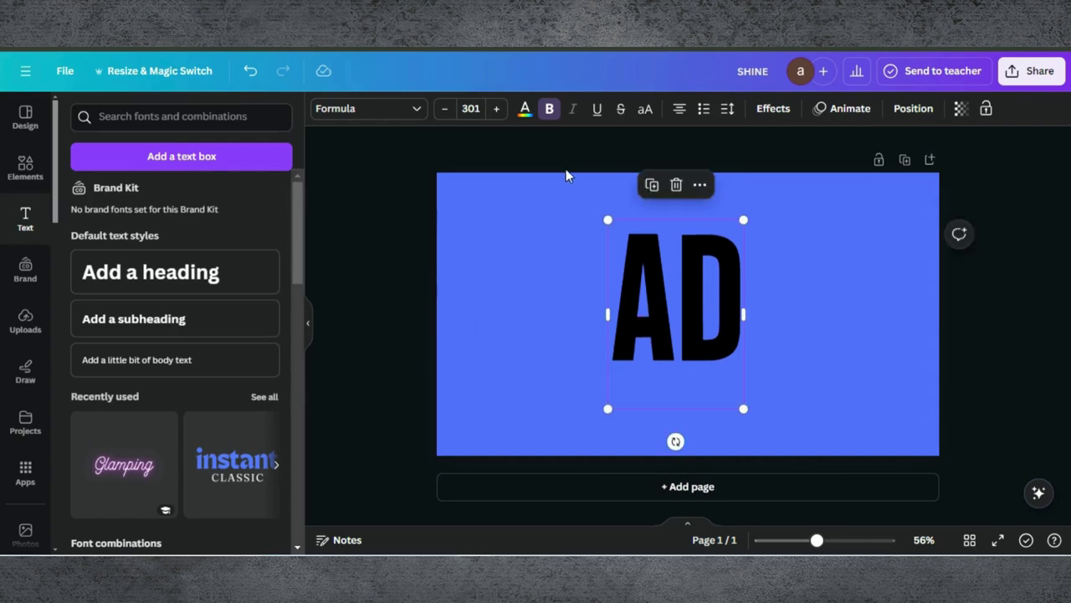
click(525, 109)
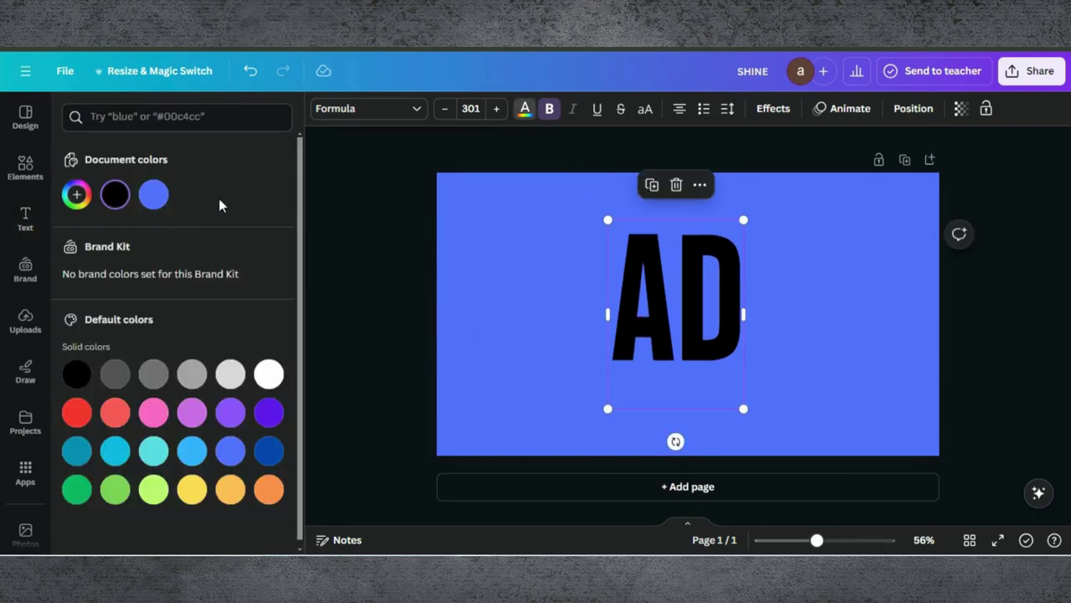
click(270, 379)
Step: Change the page background from blue to solid coral red
click(477, 249)
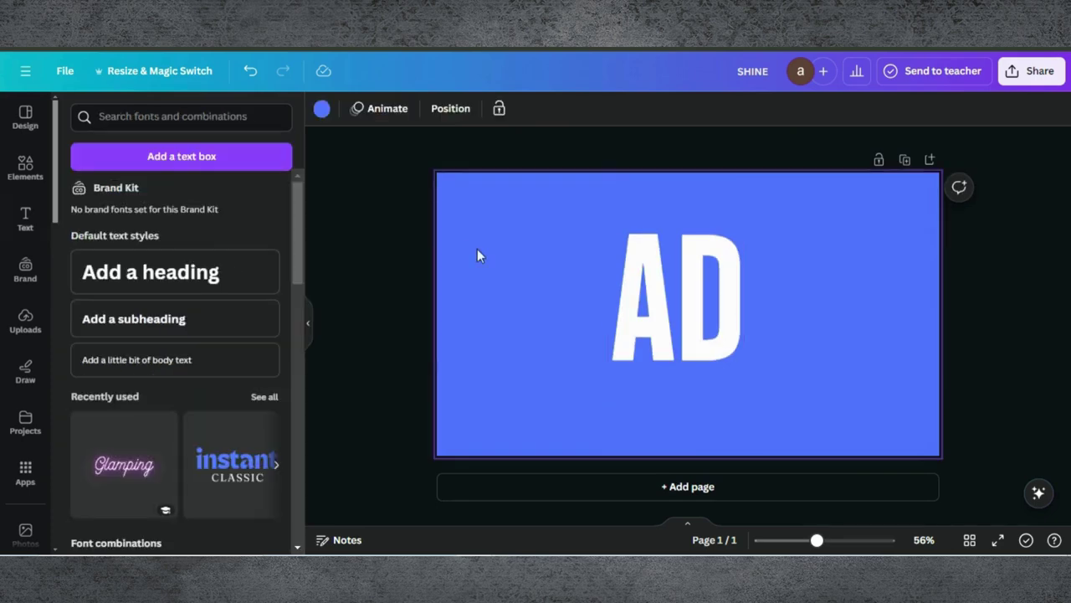
click(322, 109)
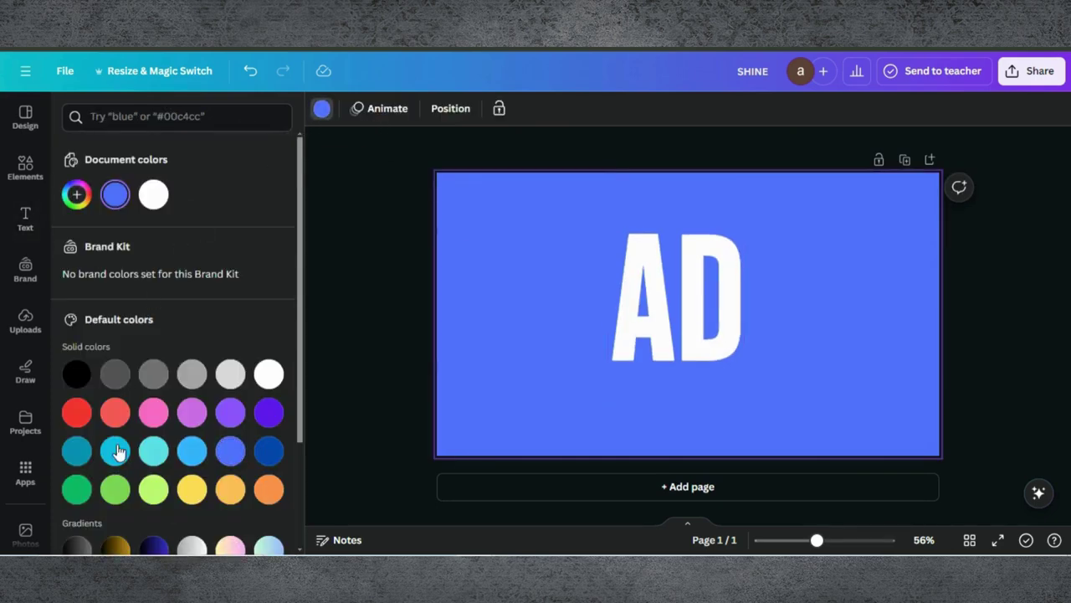
click(116, 414)
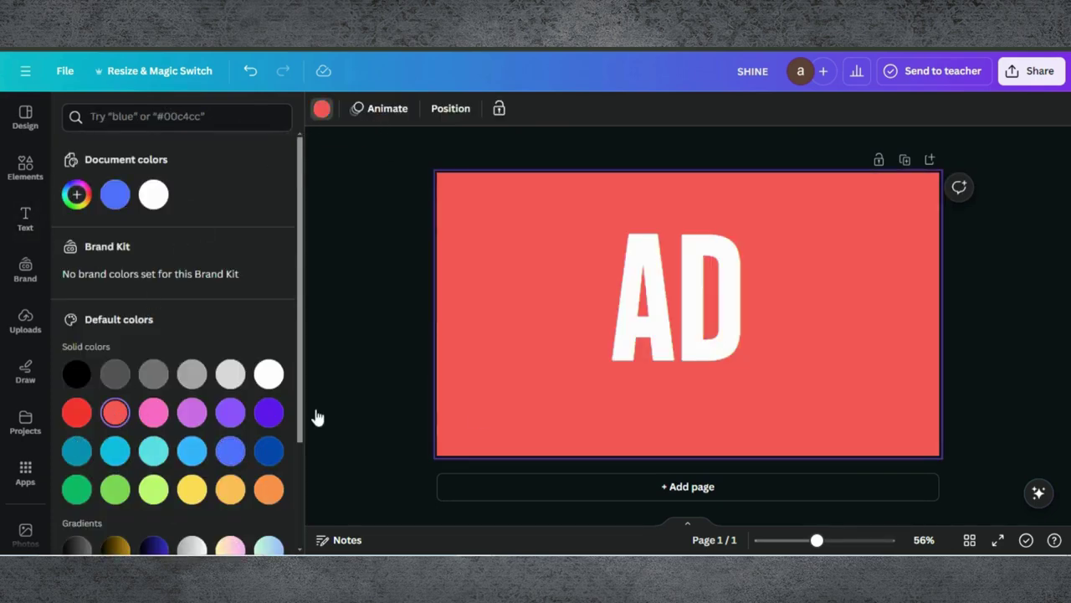
Step: Enlarge the white AD heading to font size 331
click(662, 306)
drag(744, 411, 758, 428)
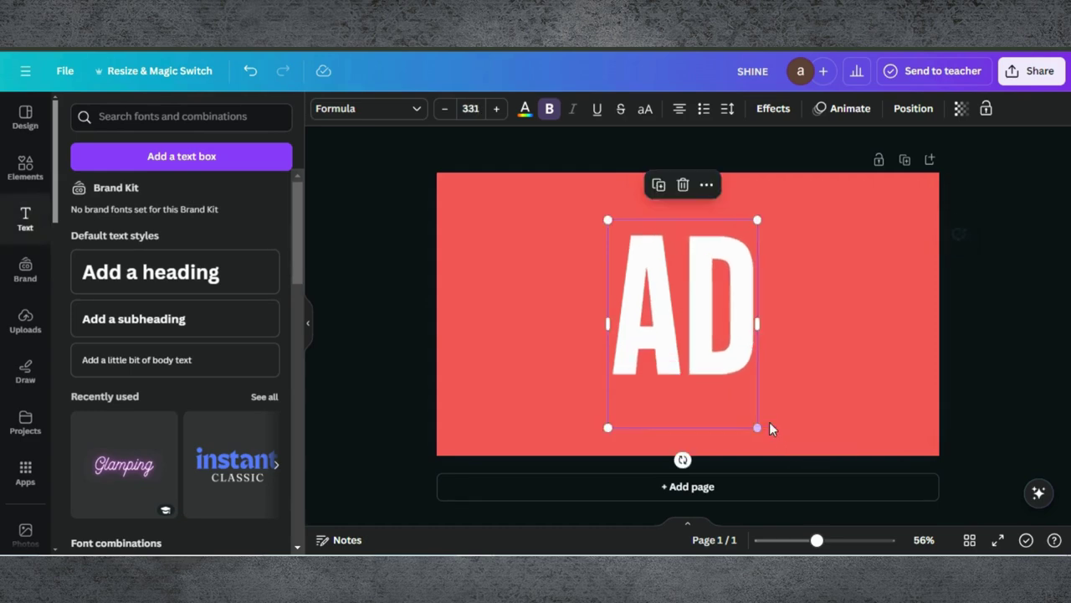
click(477, 239)
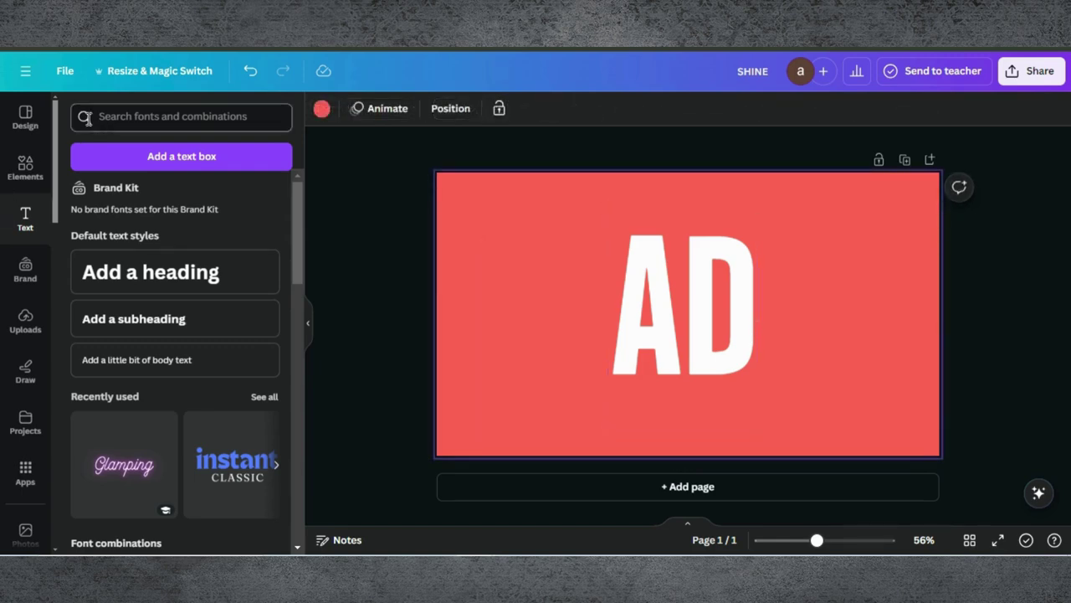
Step: Find a thick tapered wave graphic by searching for "swirl line", add it to the page, and layer it above the AD text
click(118, 121)
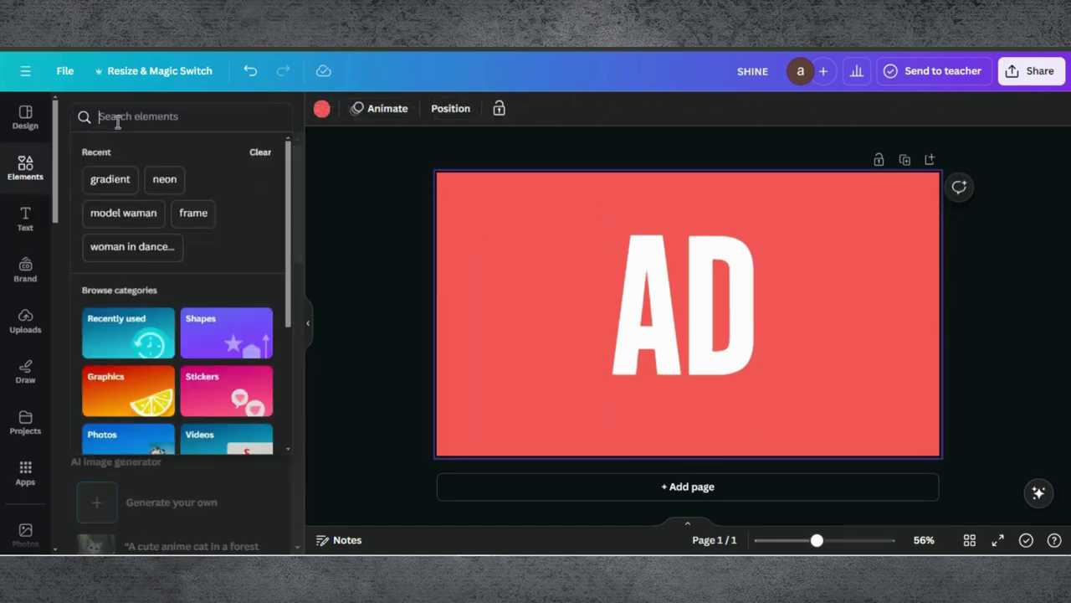
text(swirl line)
key(Return)
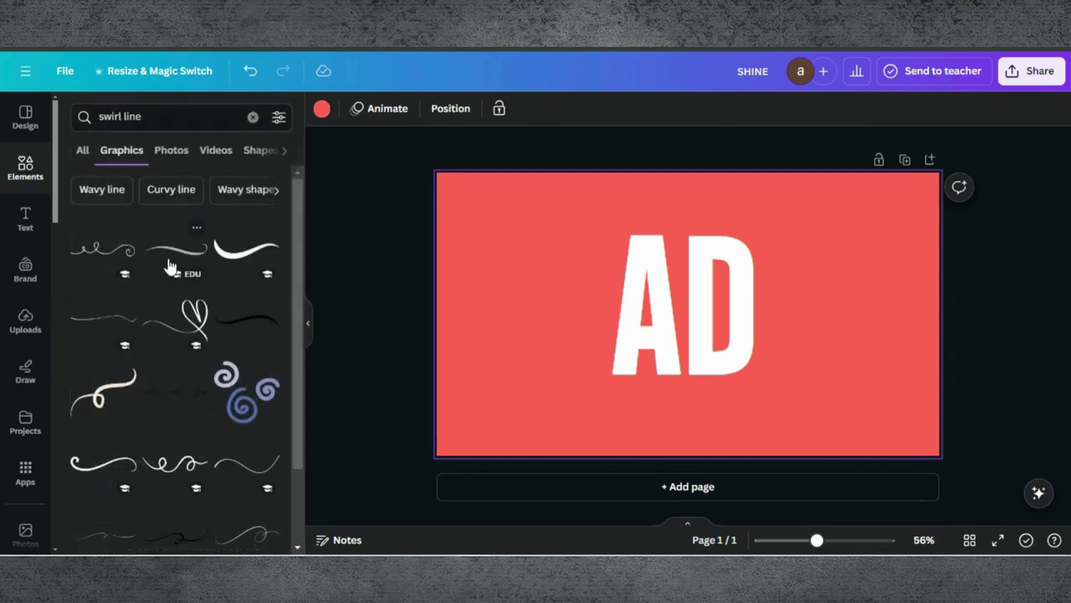
click(241, 256)
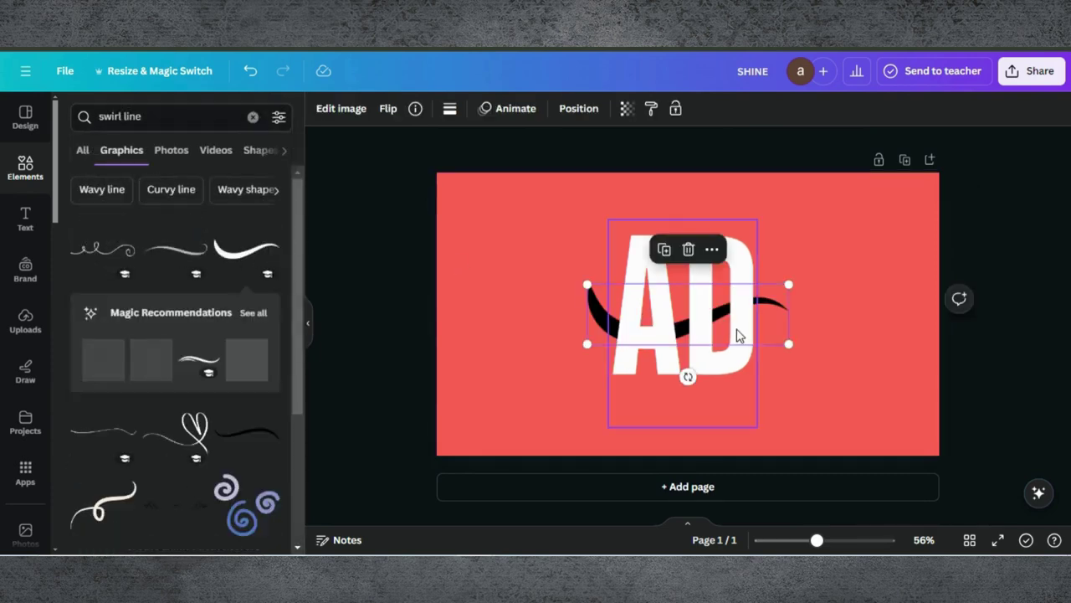
click(601, 110)
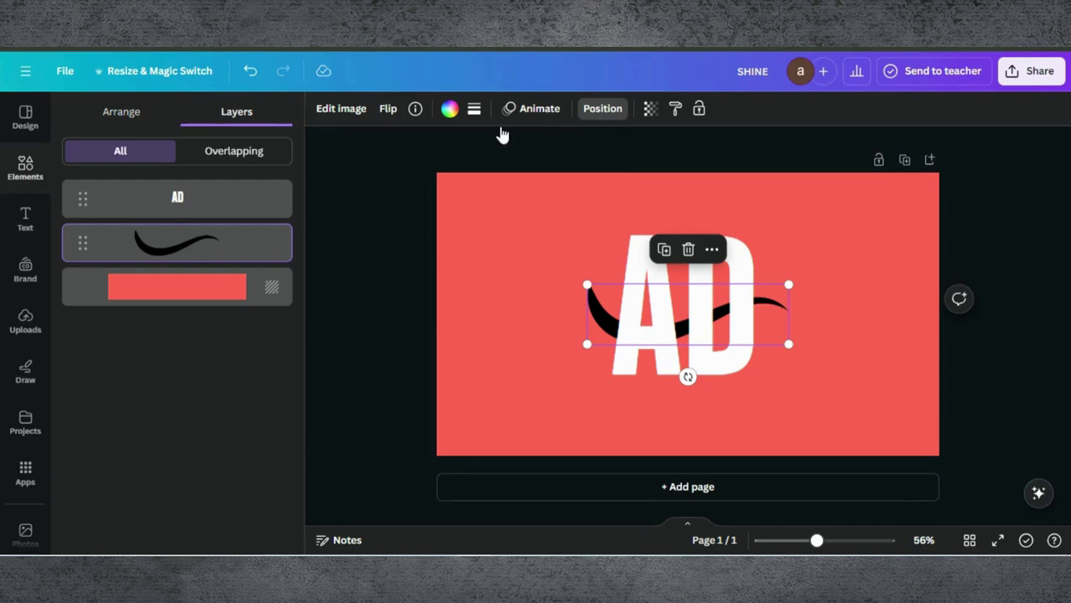
drag(209, 205, 209, 245)
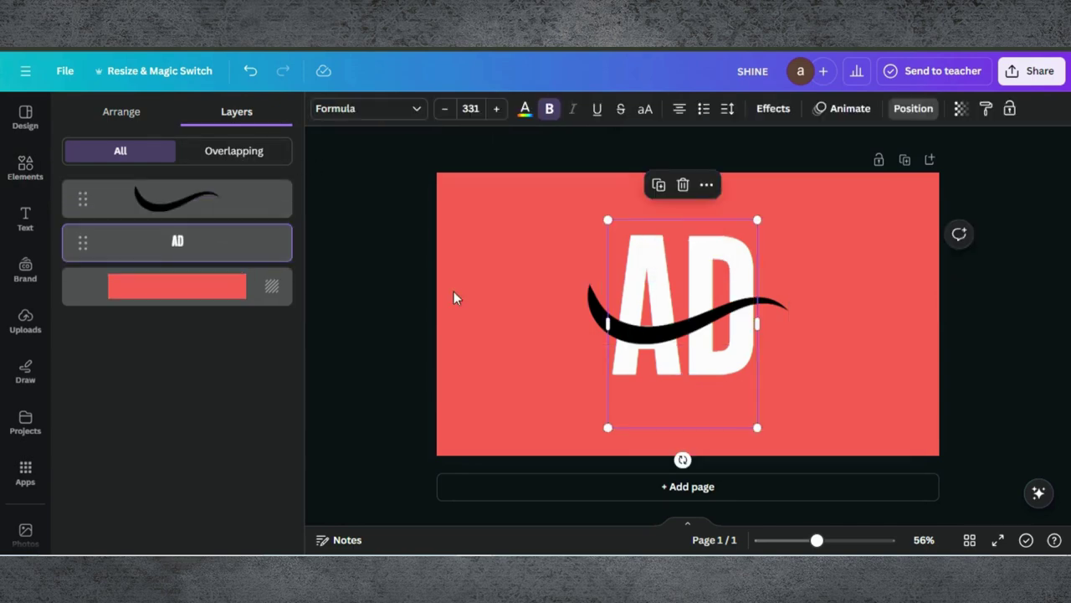
Step: Enlarge the wave graphic to span beyond both sides of AD, position it across the letters' middle, and color it coral red
drag(692, 331, 707, 327)
click(718, 327)
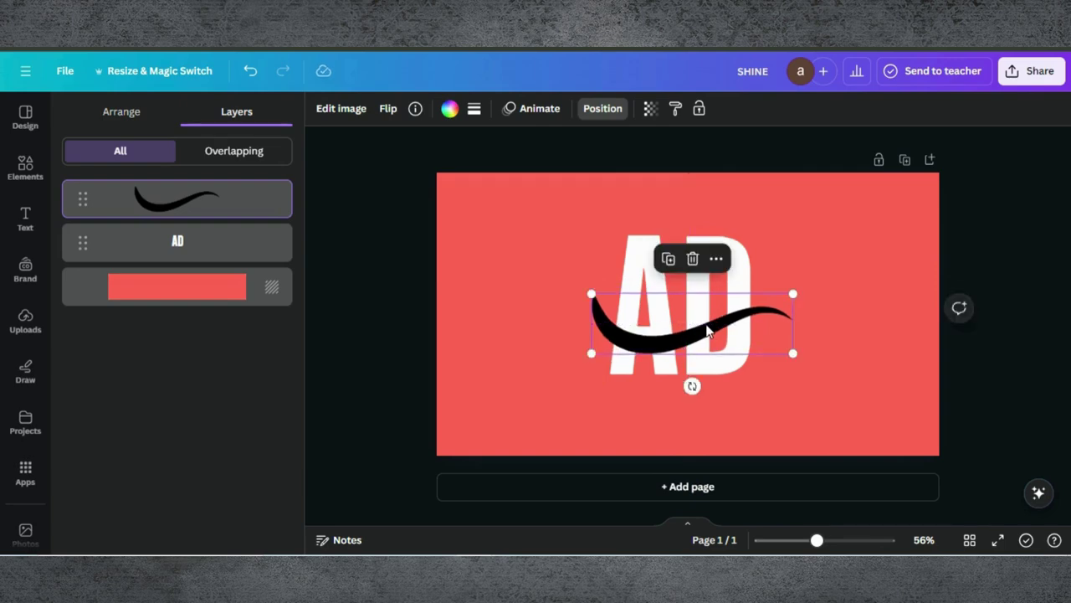
drag(790, 294, 832, 282)
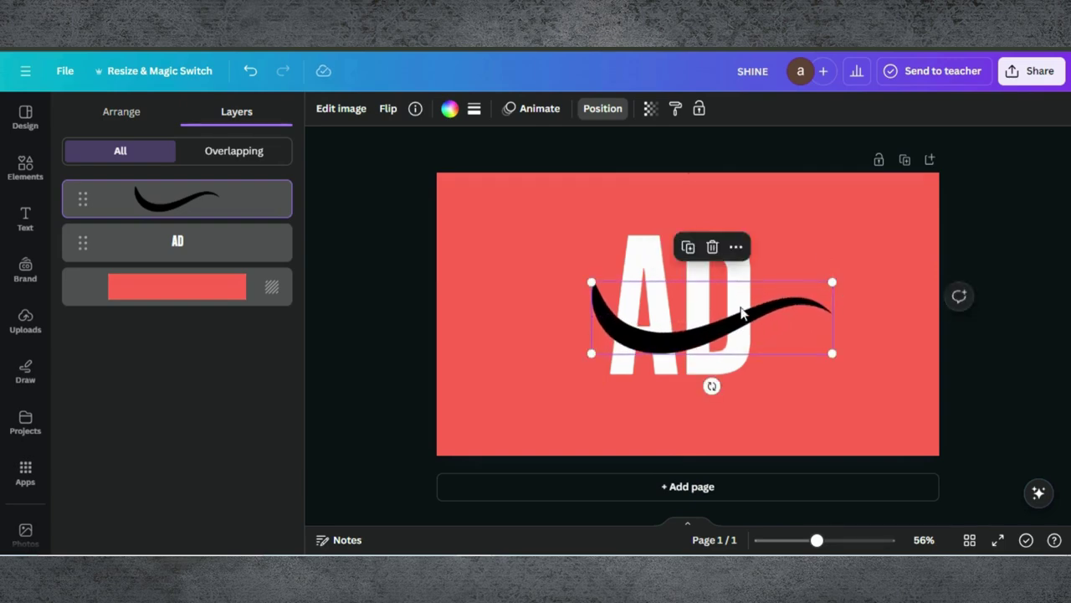
drag(716, 332, 700, 317)
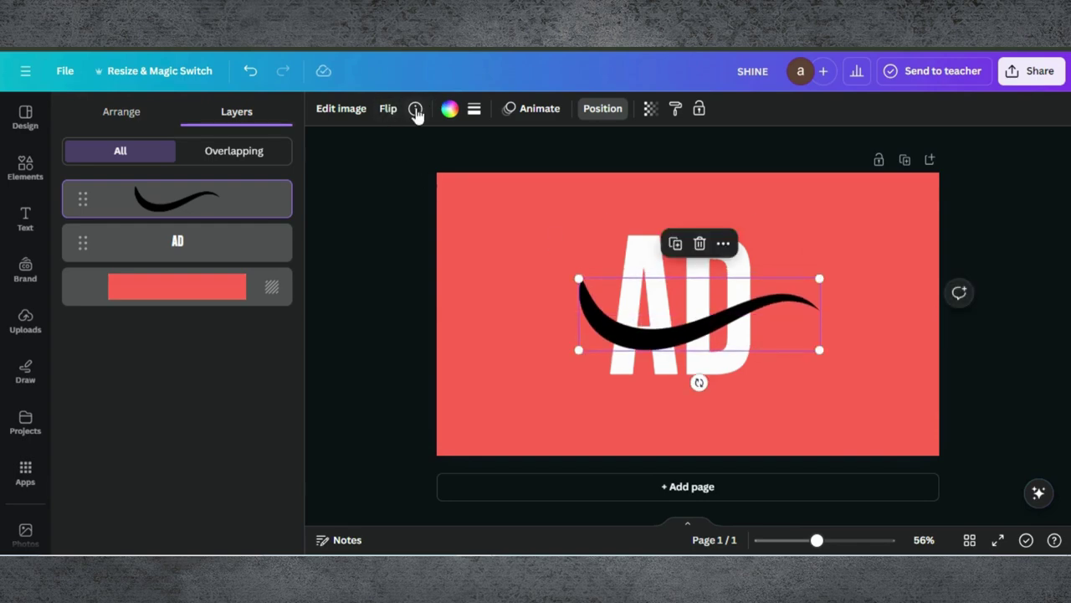
click(448, 111)
click(155, 195)
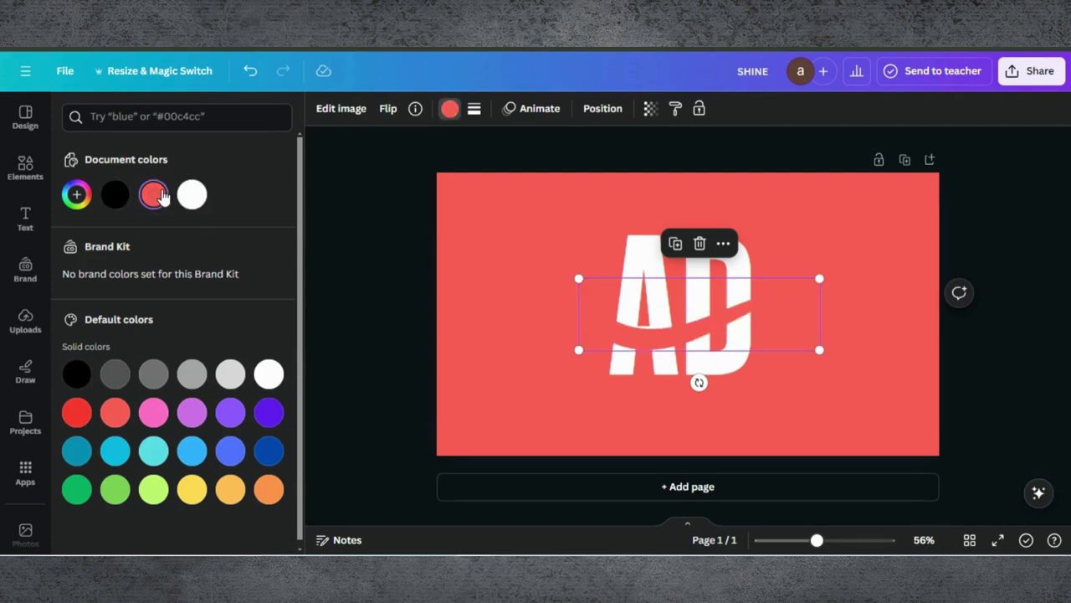
Step: Duplicate the coral wave, color the copy white, and offset it slightly below the original so a thin coral edge separates the letters
click(642, 329)
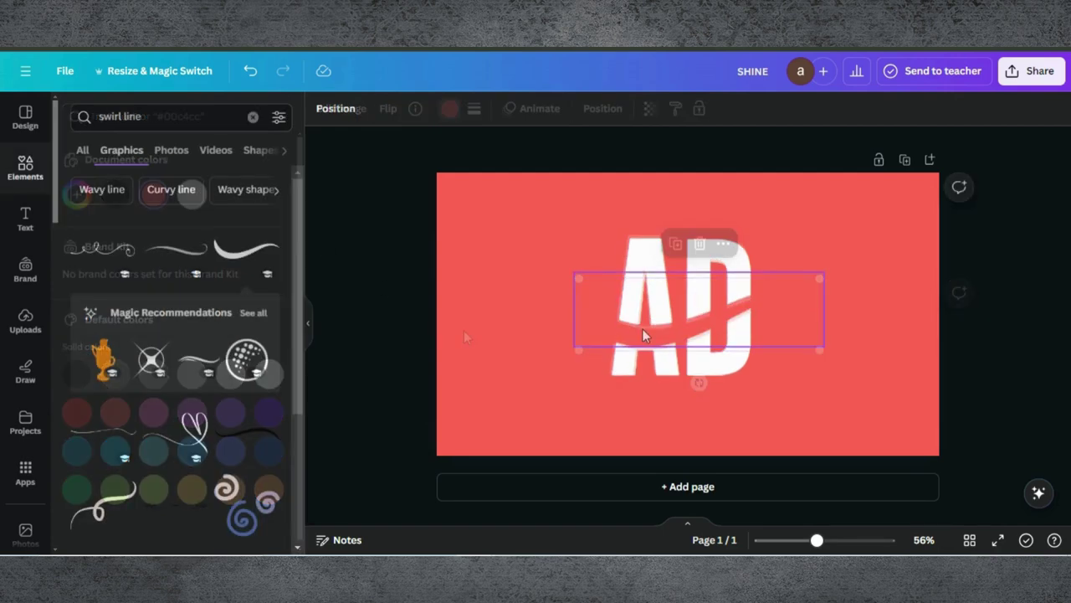
click(675, 238)
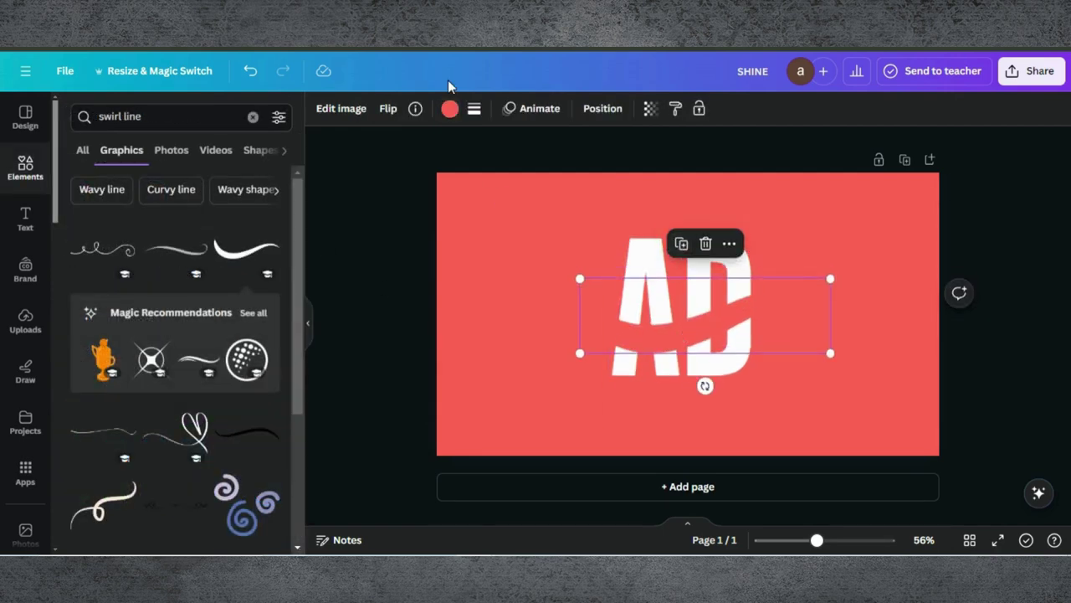
click(450, 109)
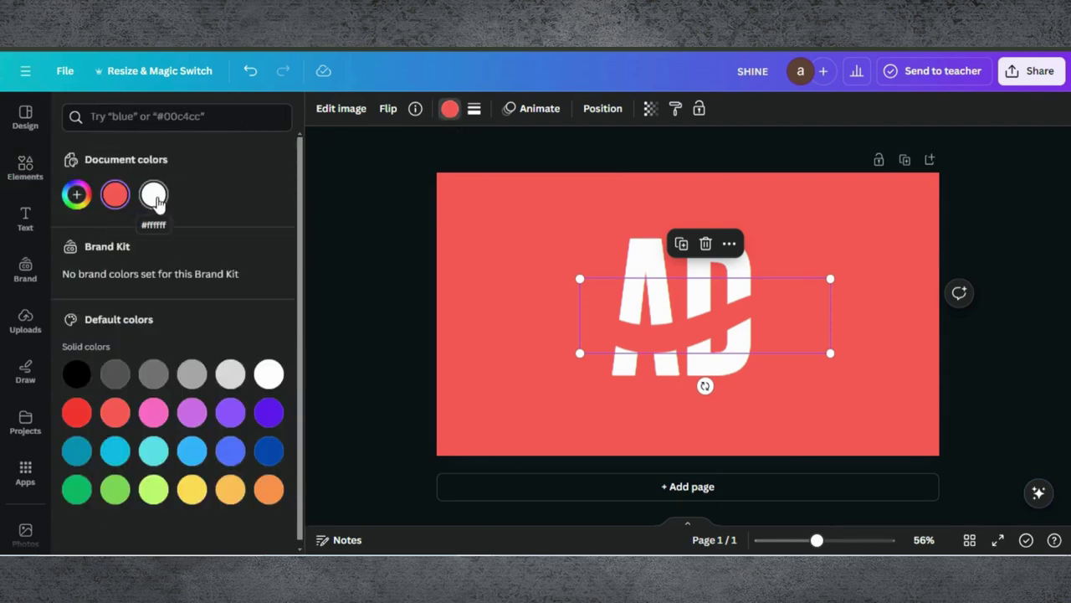
click(155, 201)
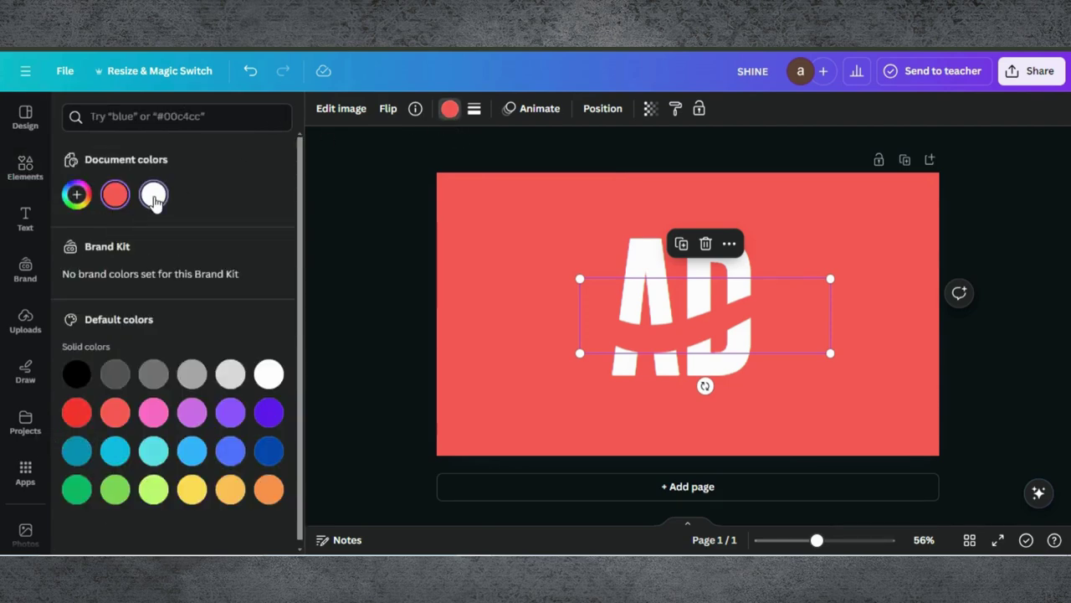
drag(617, 328, 611, 332)
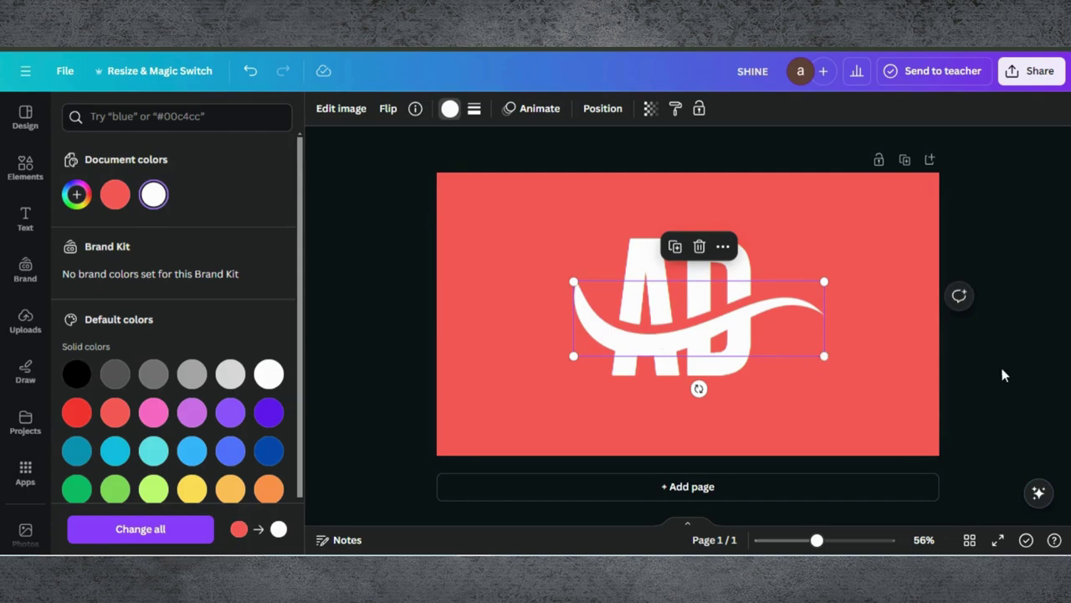
click(1005, 370)
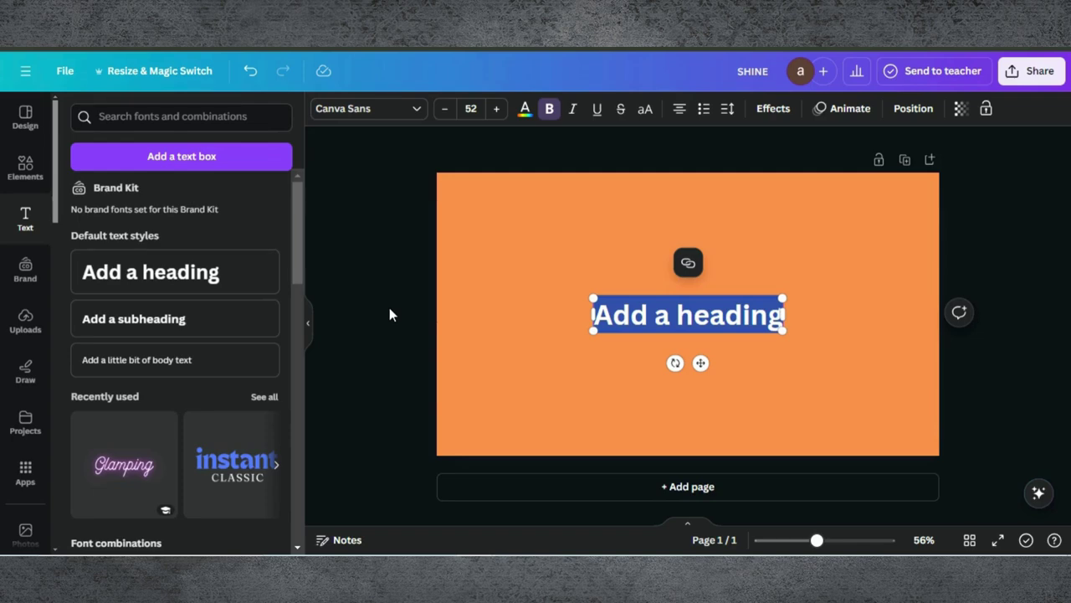
Step: Replace the heading placeholder on the orange page with H and set its font to Gagalin
text(H)
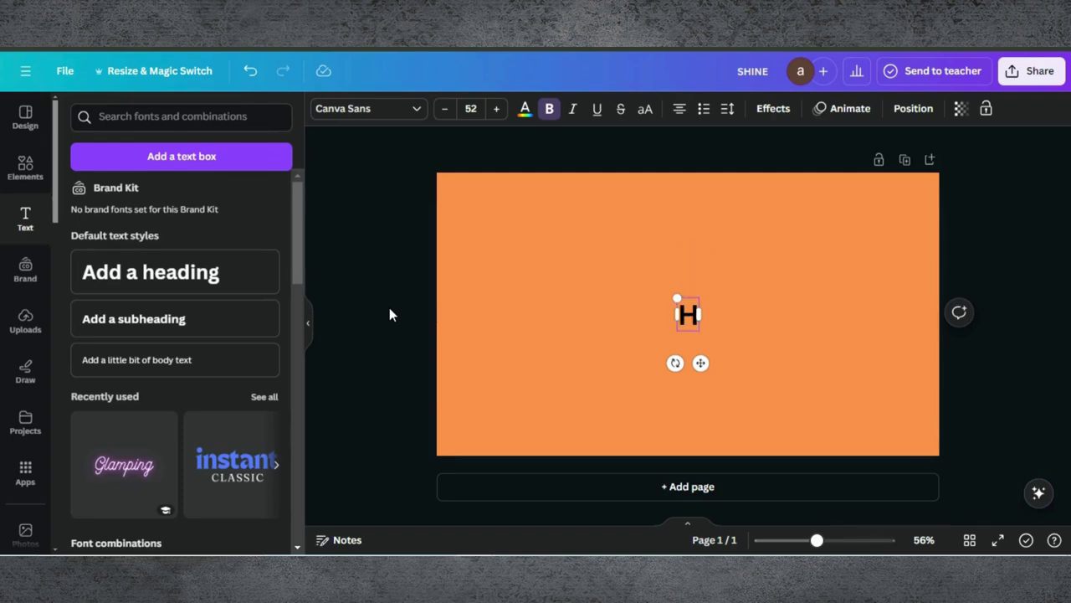
click(529, 231)
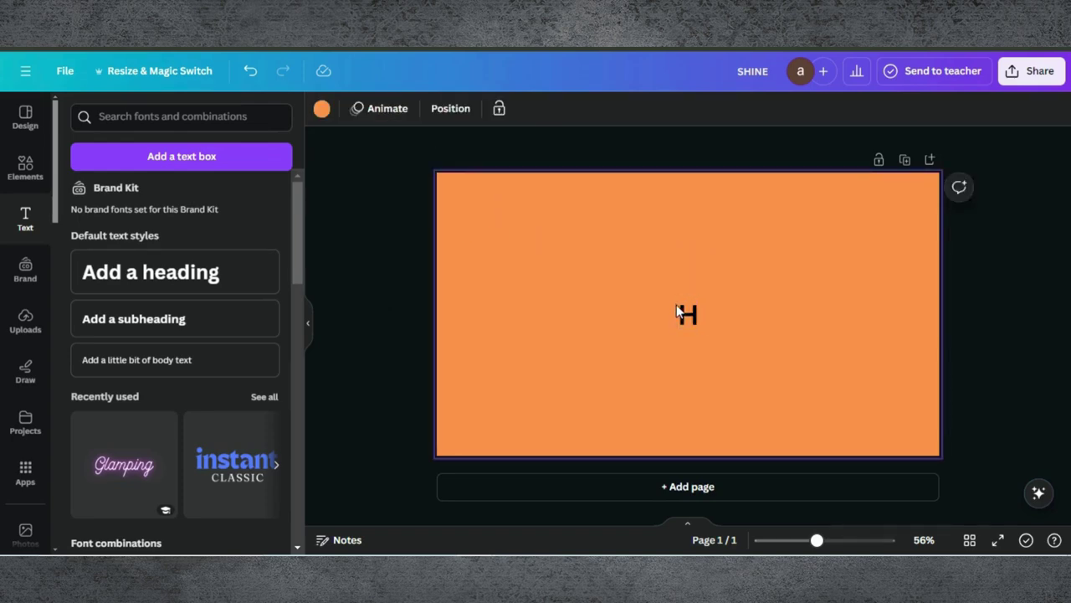
click(679, 311)
click(416, 109)
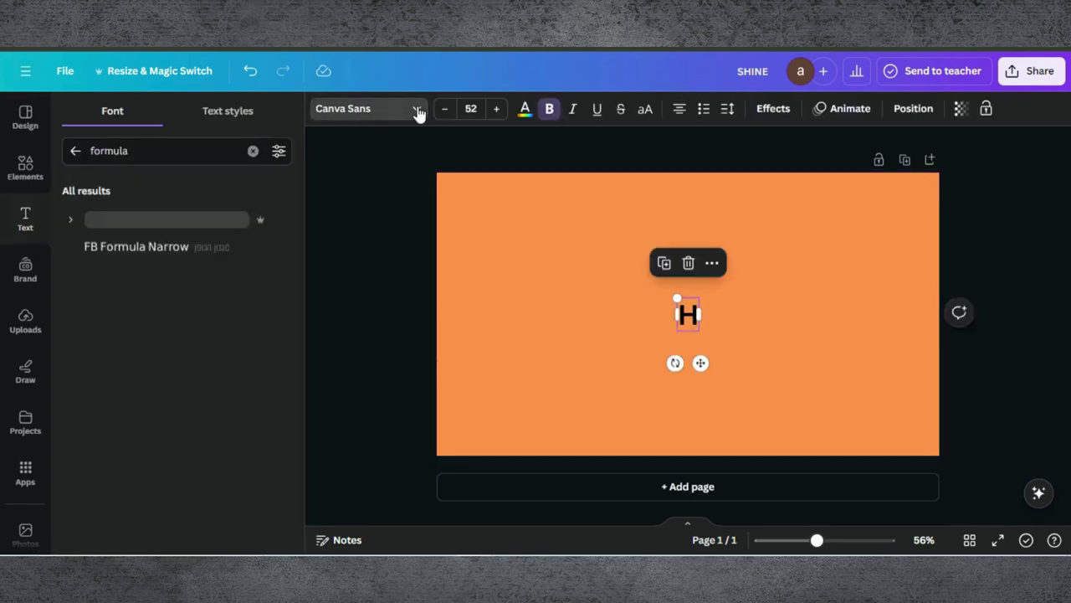
drag(176, 148, 53, 153)
text(gag)
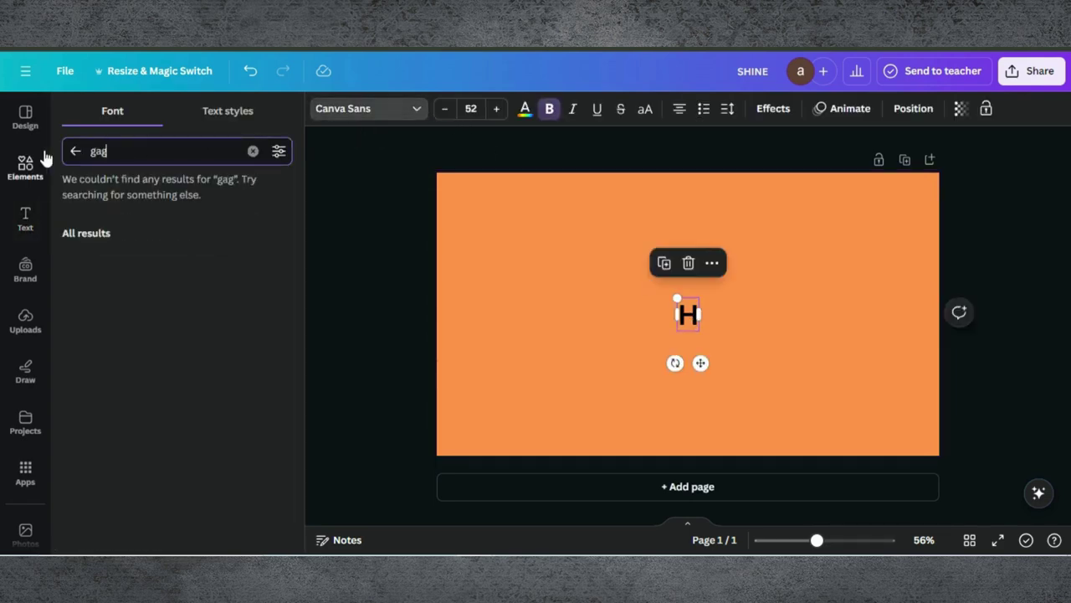
click(111, 219)
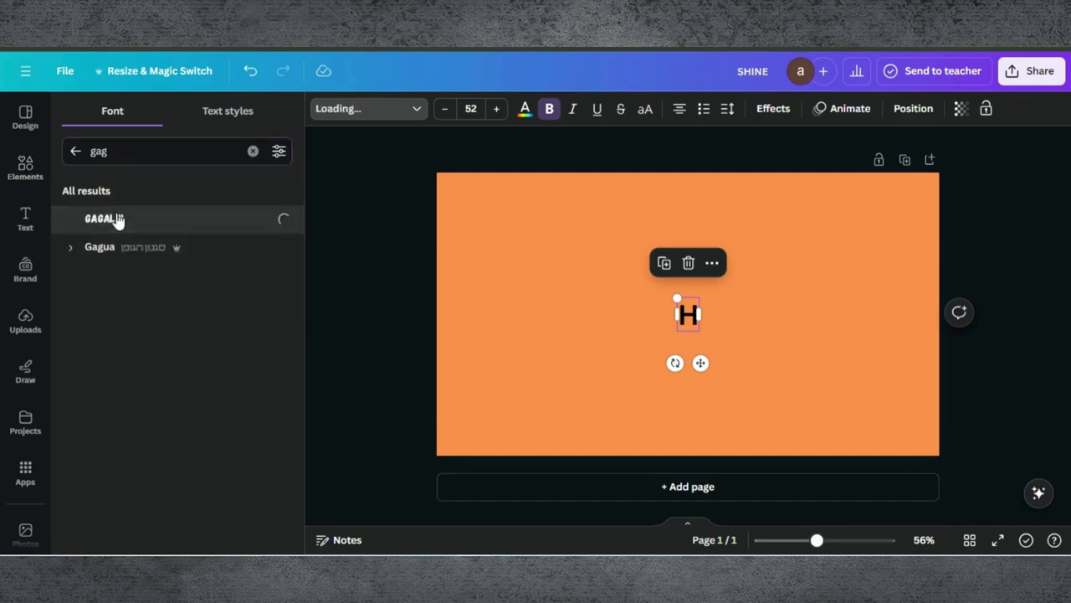
Step: Enlarge the H to font size 186, duplicate it alongside, and change the copy to the letter O
drag(679, 295, 530, 258)
mouse_move(658, 279)
mouse_down()
mouse_move(583, 303)
mouse_move(668, 298)
mouse_up()
click(566, 201)
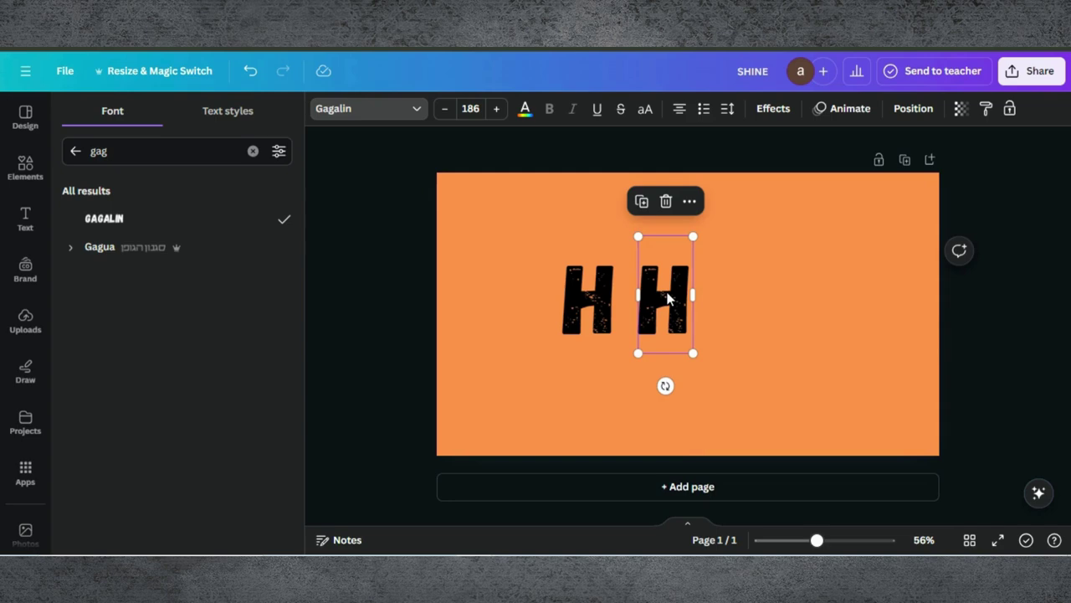
double_click(667, 298)
text(O)
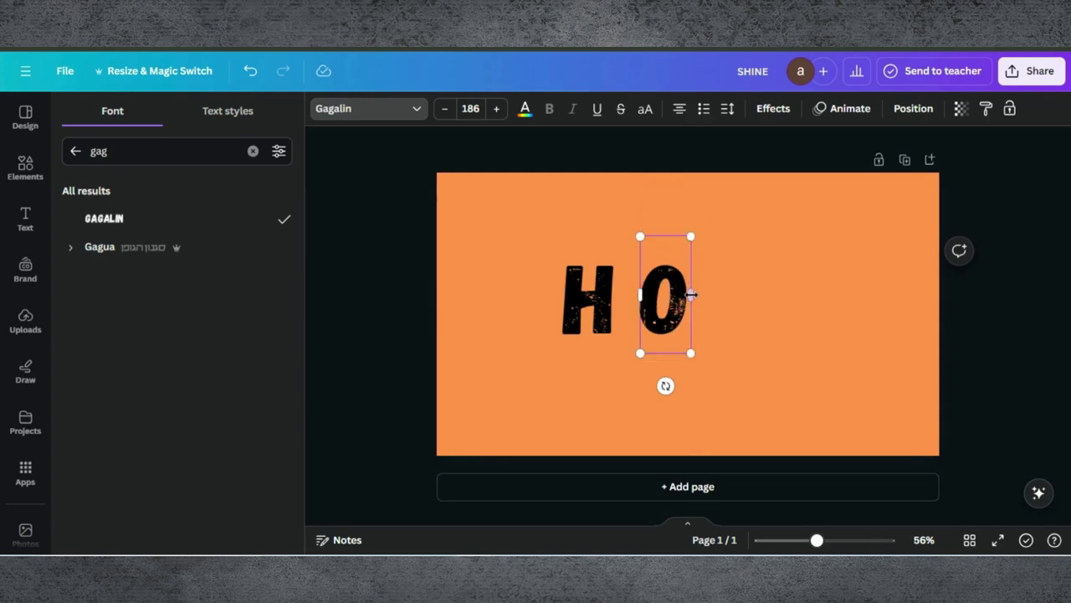
click(740, 356)
Step: Duplicate the O, change the copy to W, and enlarge it to font size 252 beside the O
click(665, 298)
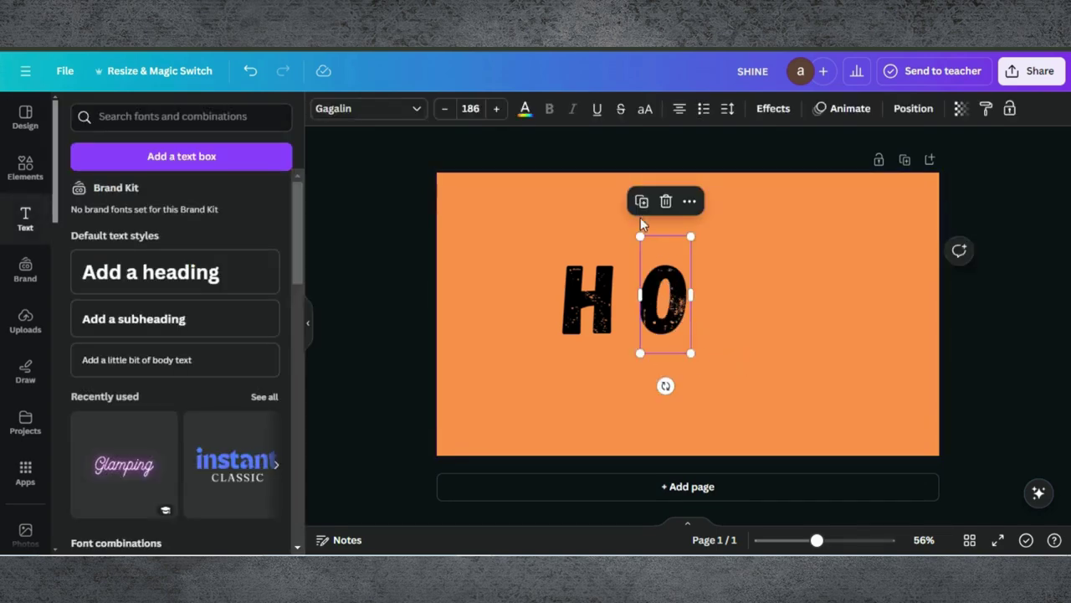
drag(670, 293, 675, 299)
key(ctrl+d)
double_click(710, 301)
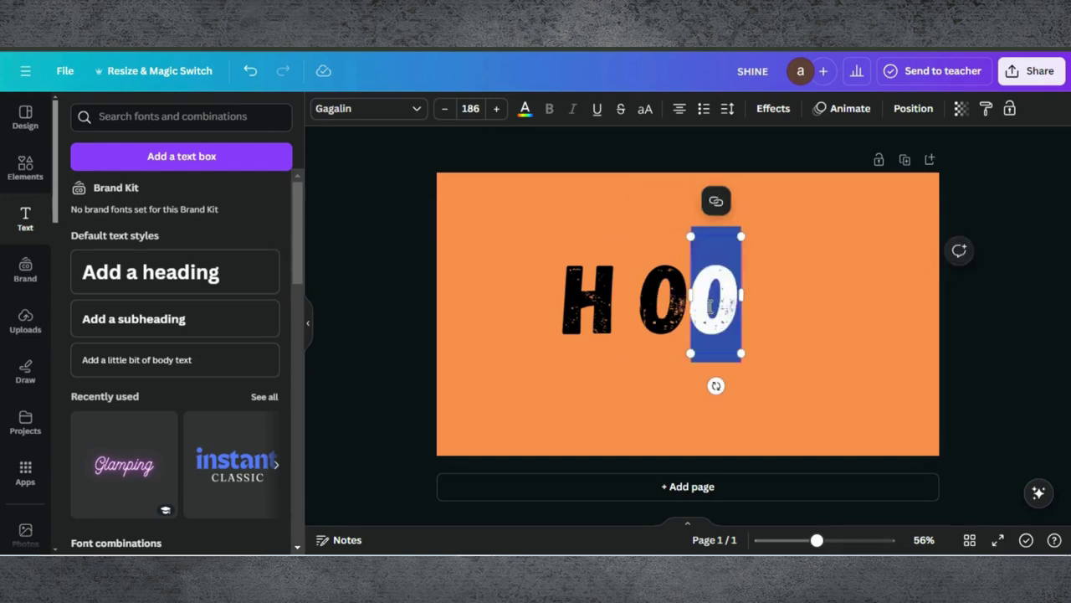
text(W)
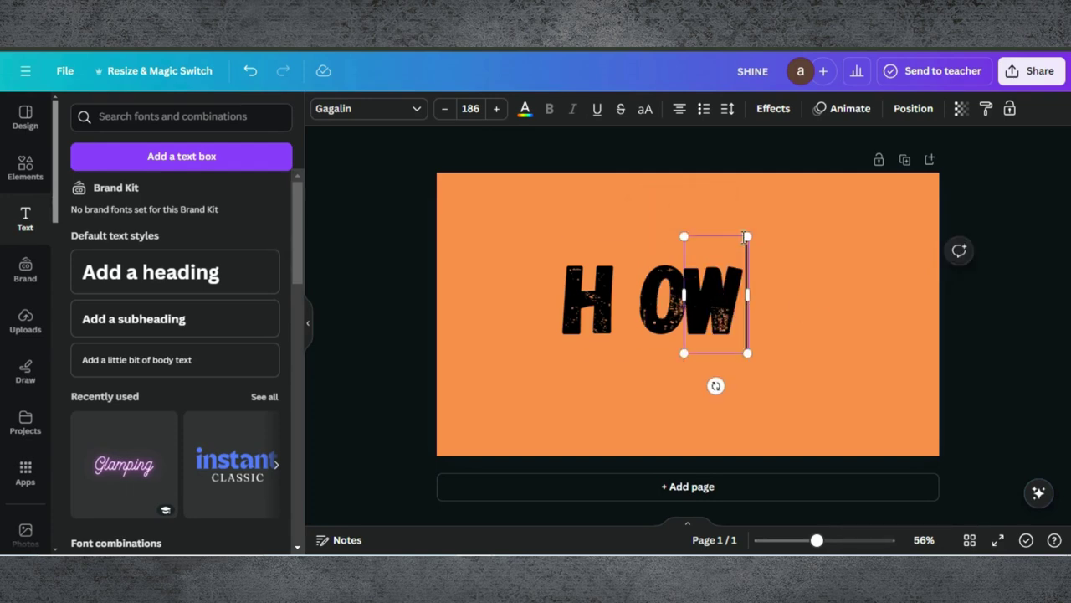
drag(747, 236, 795, 207)
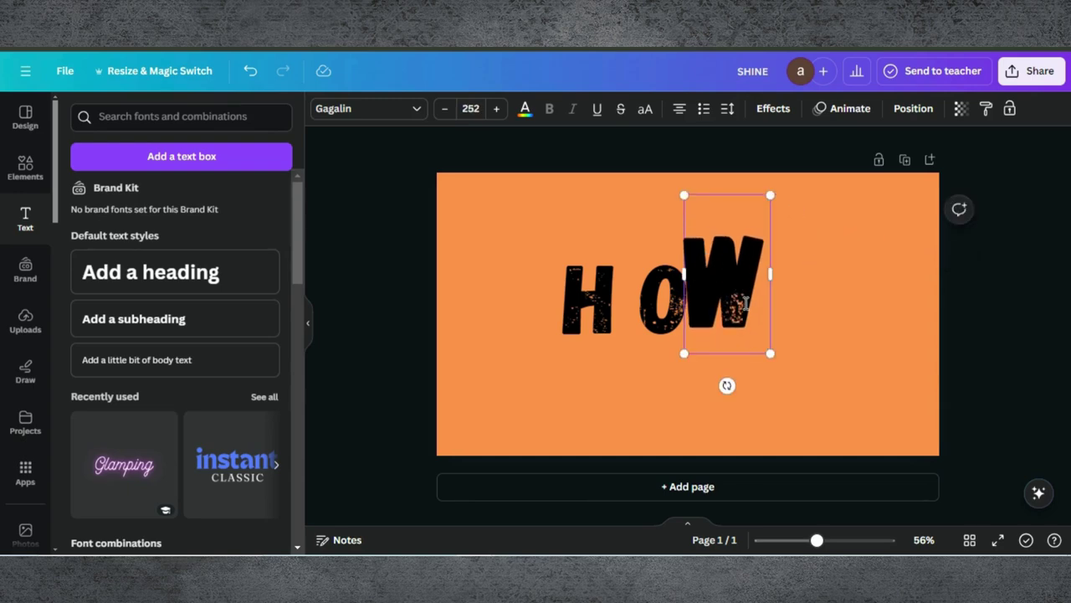
drag(739, 304, 756, 308)
Step: Copy the W's text style onto the O and the H so all three letters have the same size
click(961, 110)
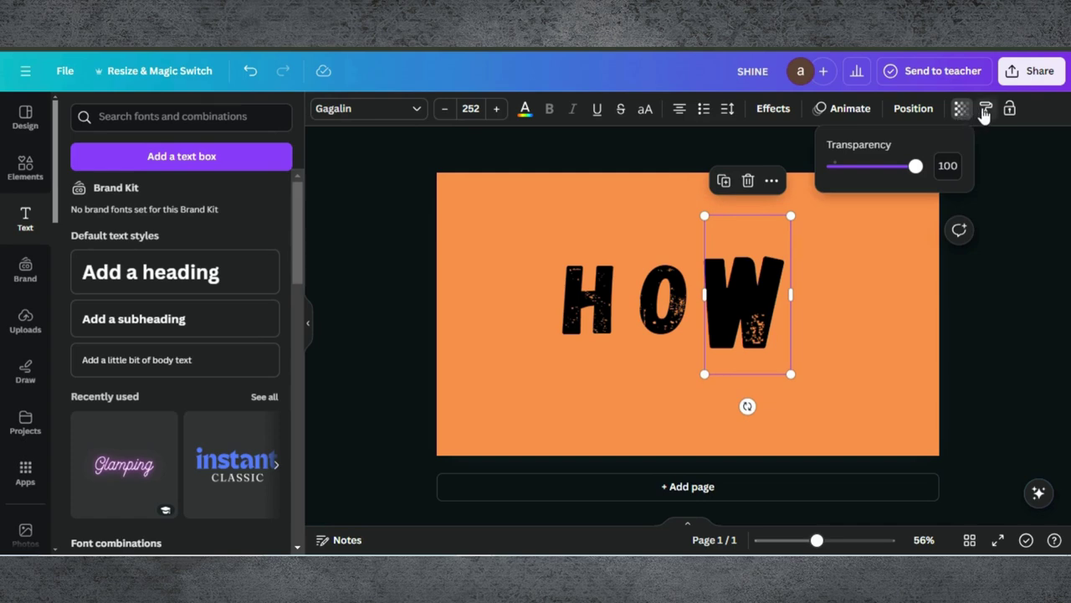
click(986, 110)
click(664, 315)
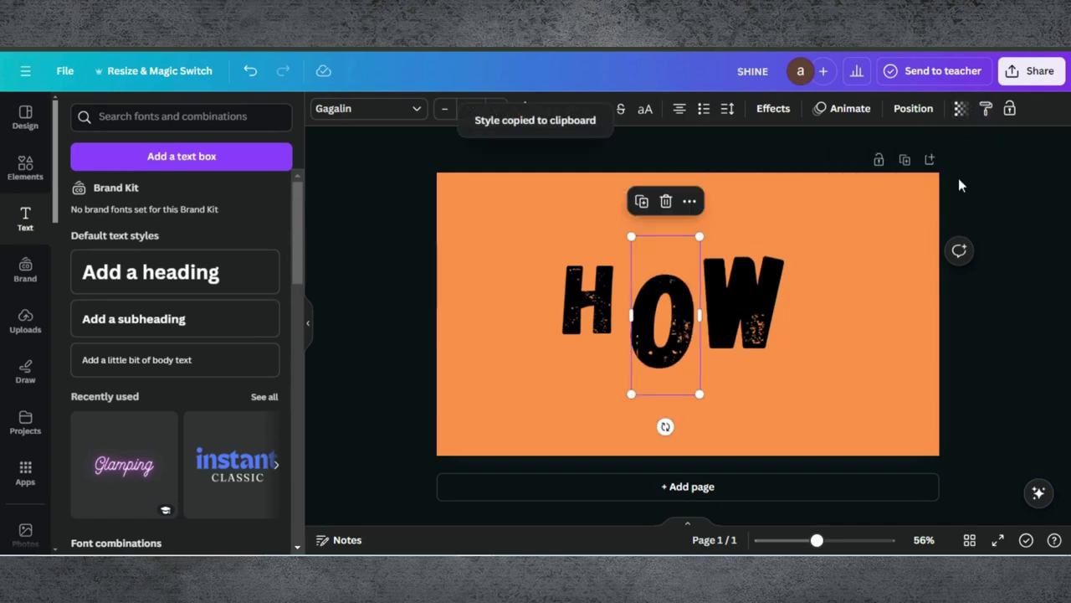
click(986, 109)
click(607, 300)
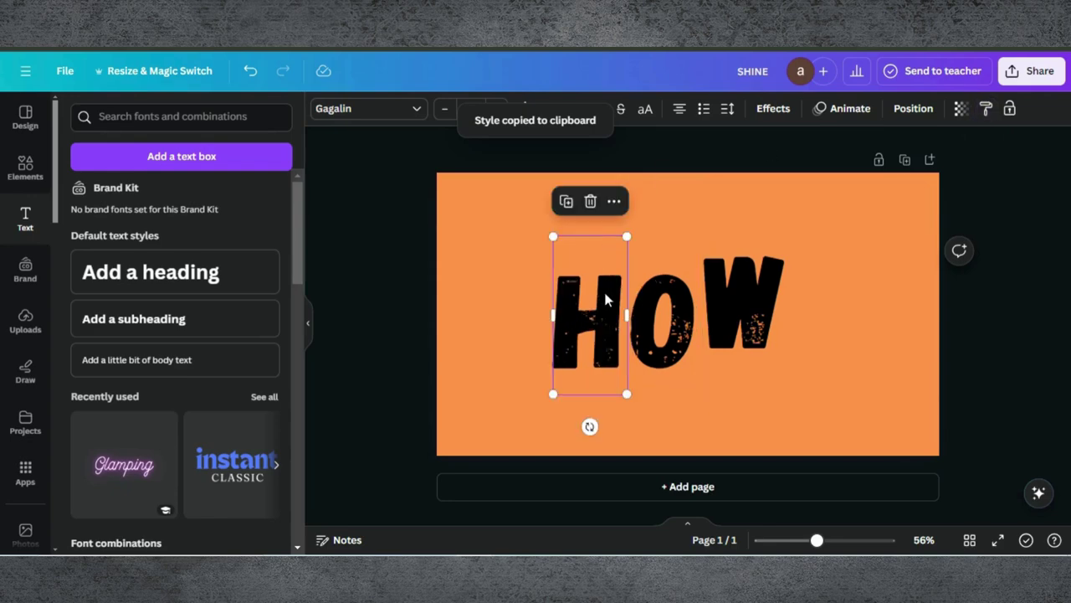
Step: Bring the H and W closer together and fit the O between them, overlapping both, at font size 231
drag(665, 318, 839, 378)
drag(584, 314, 622, 287)
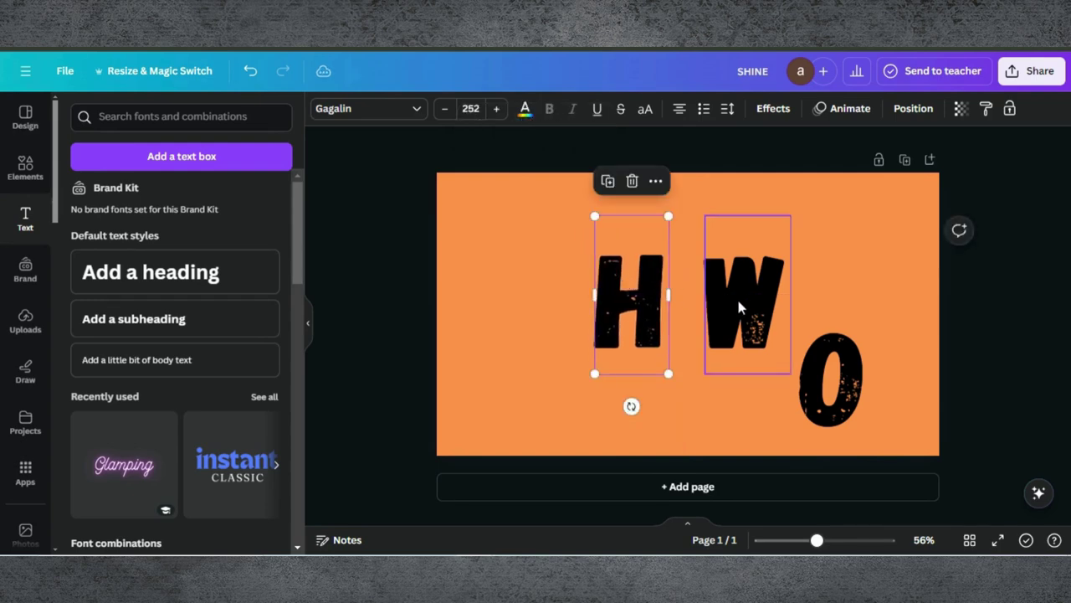
drag(738, 300, 726, 300)
click(841, 405)
drag(841, 405, 686, 325)
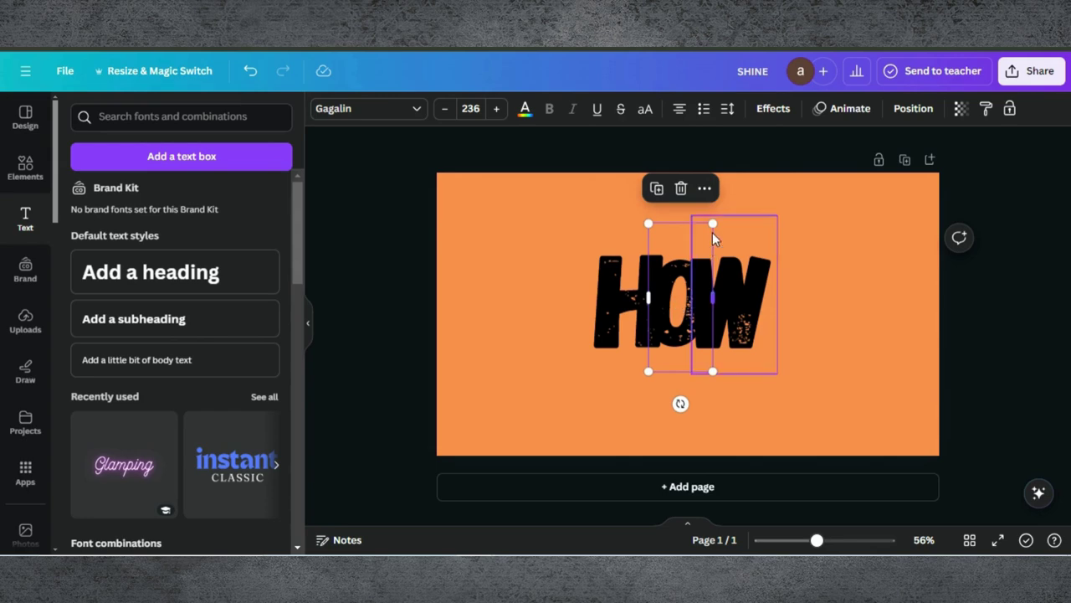
drag(711, 224, 711, 227)
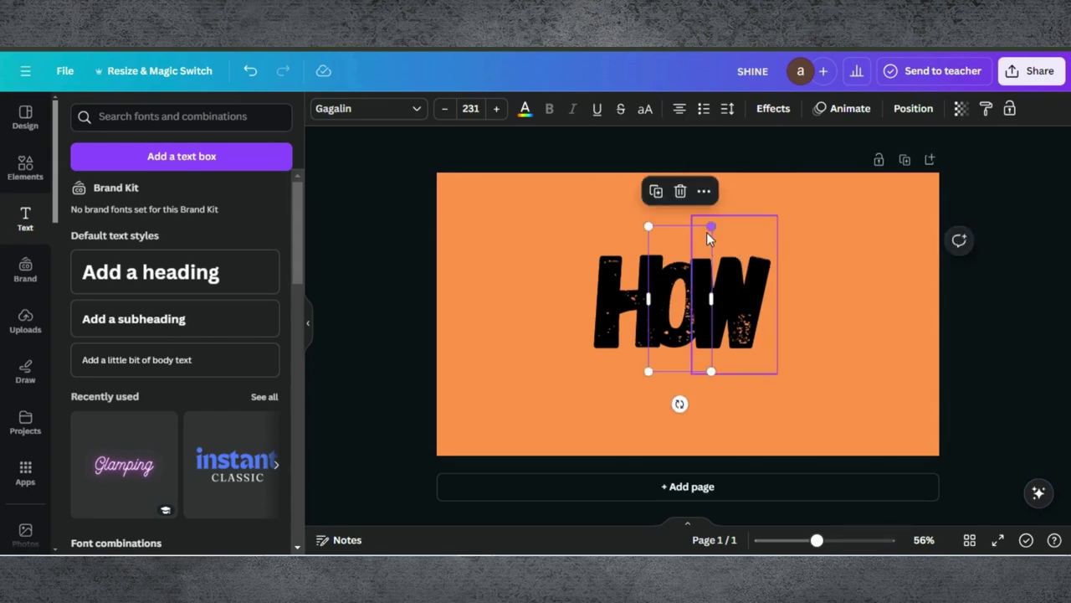
Step: Color the O the same orange as the background and move it to the top of the layer order
click(526, 111)
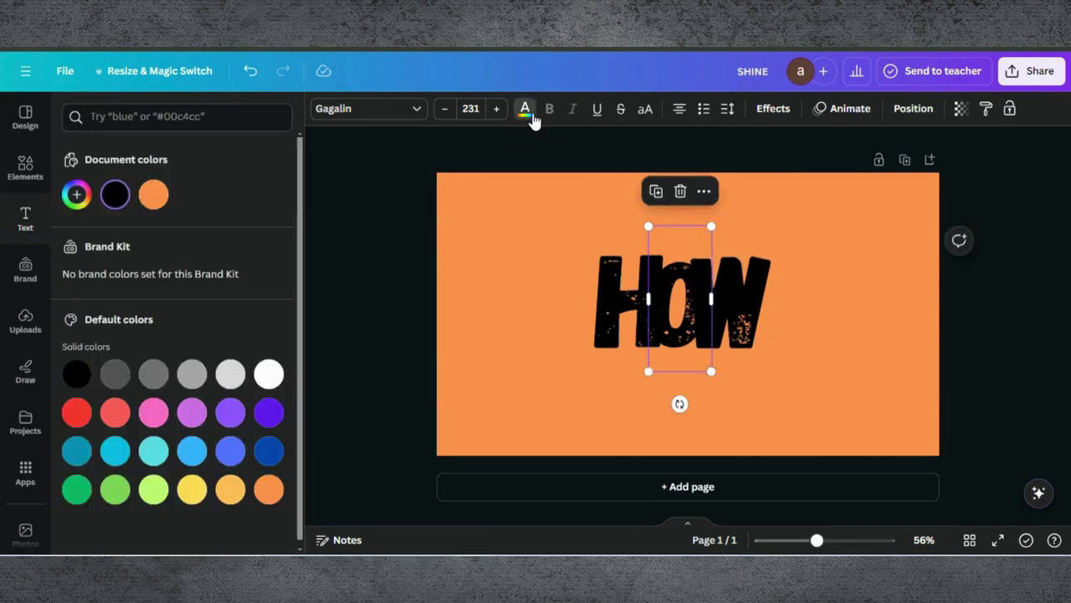
click(164, 194)
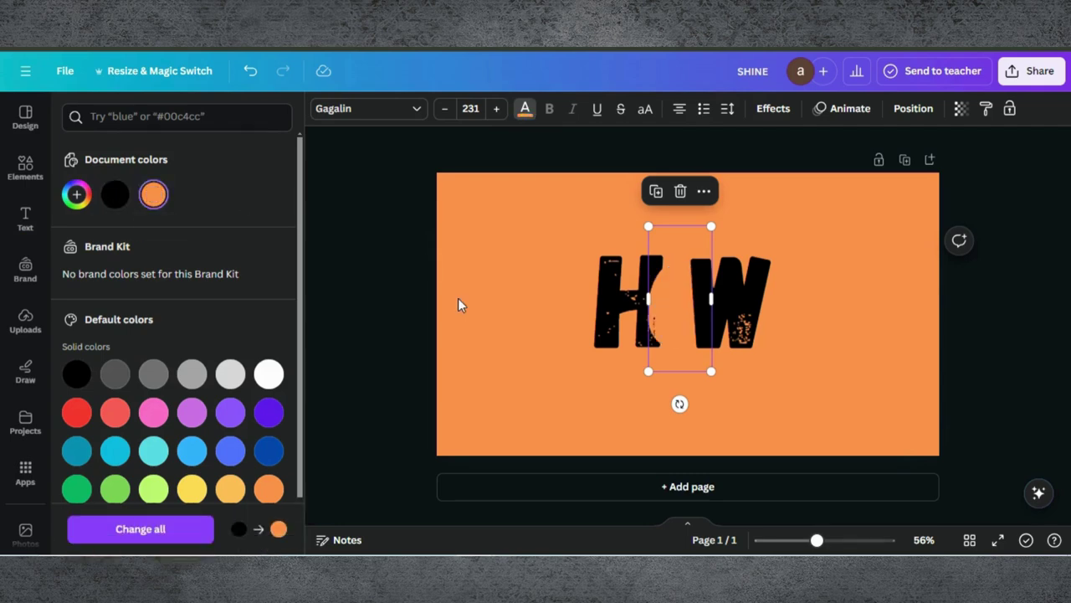
click(926, 110)
drag(180, 239, 174, 183)
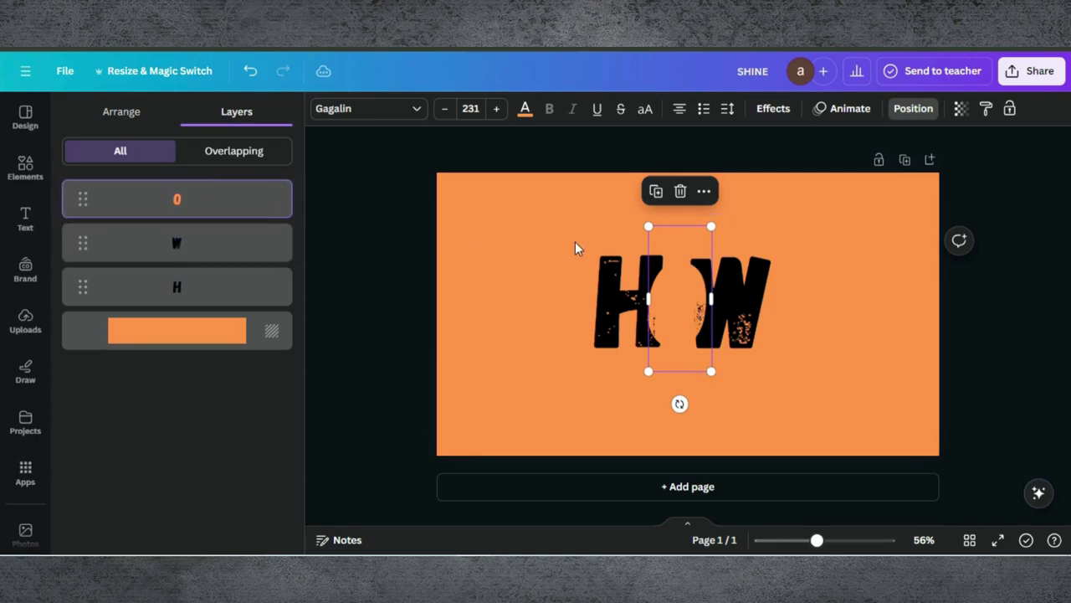
Step: Duplicate the orange O, color the copy black, shrink it to font size 203 and center it in the gap between H and W
click(657, 191)
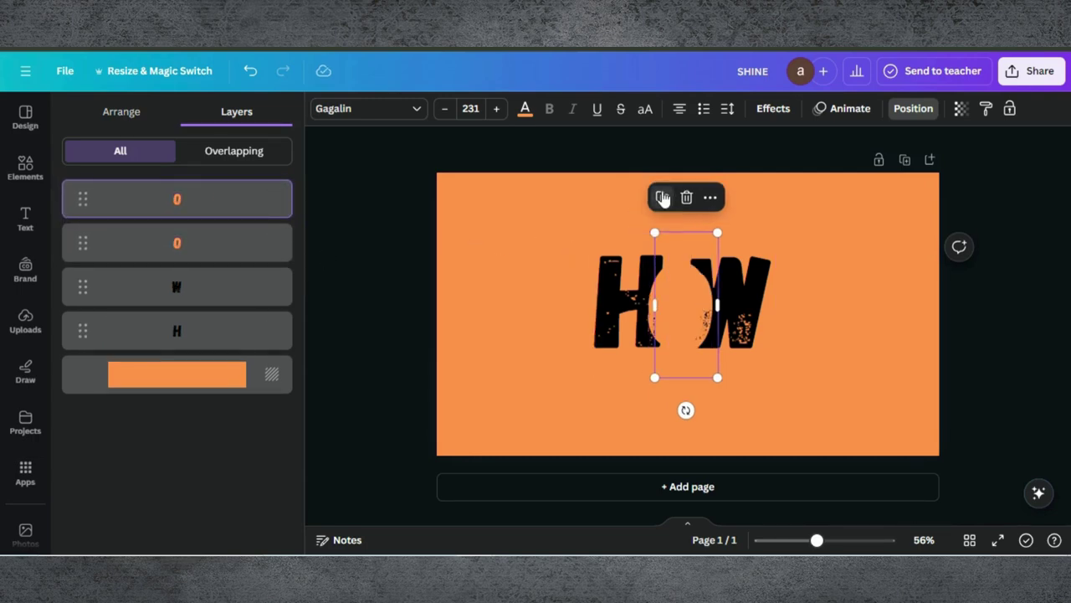
click(524, 110)
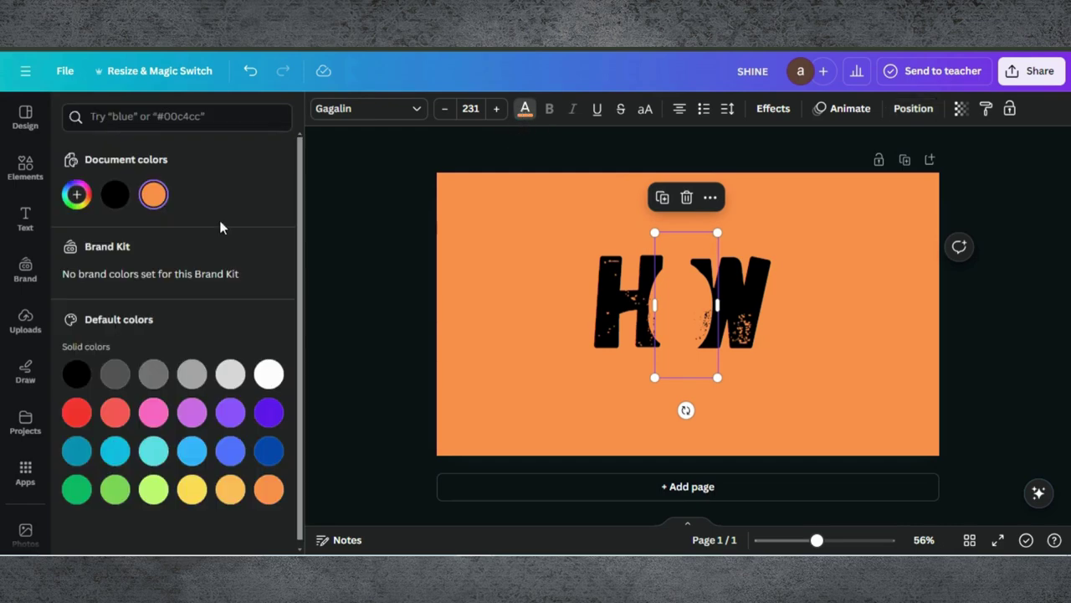
click(116, 194)
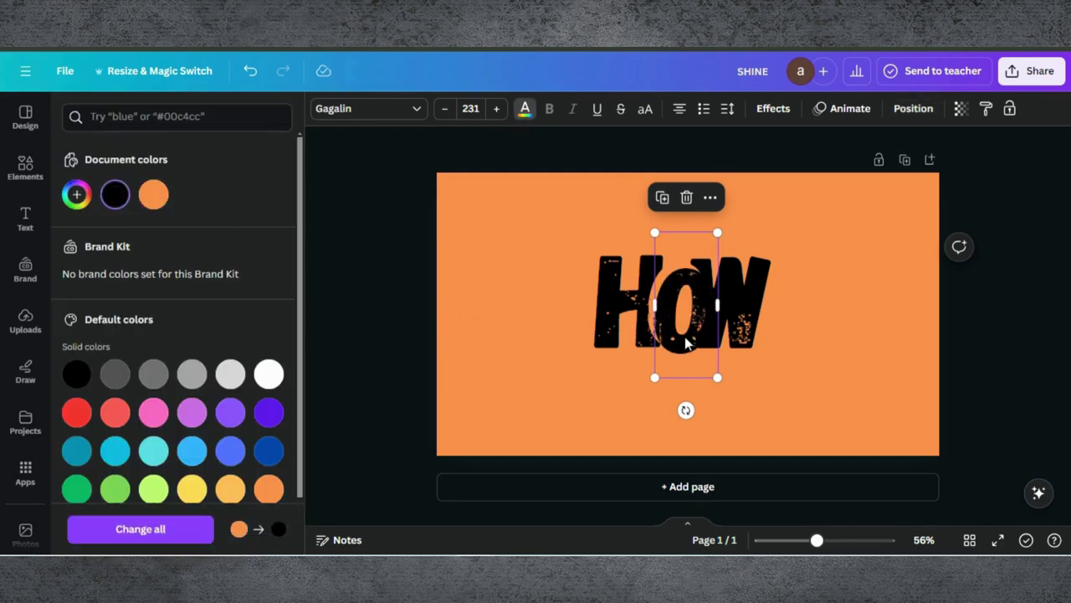
drag(686, 341, 681, 331)
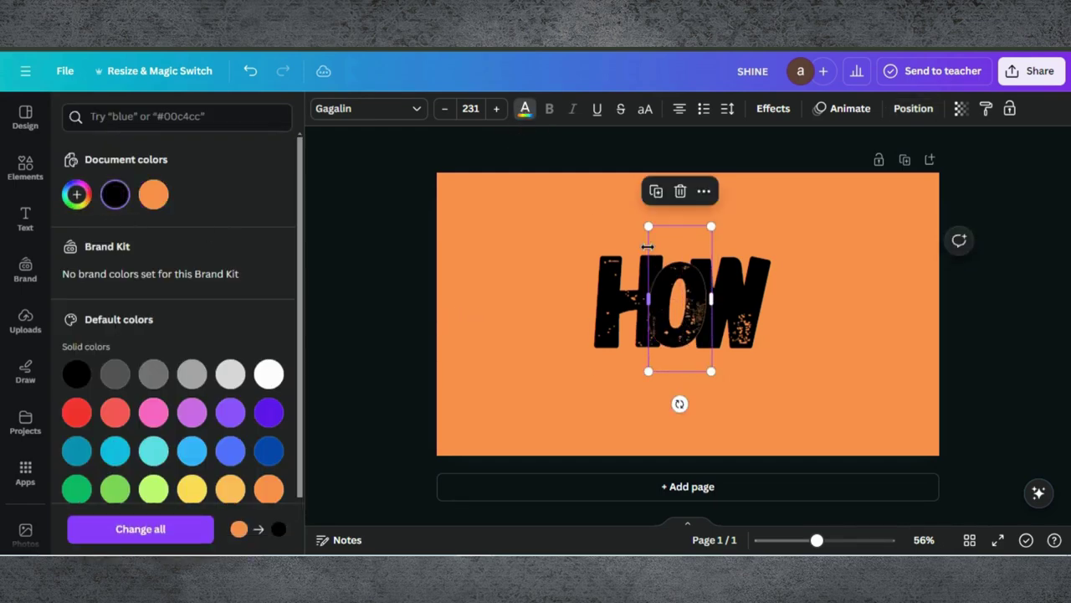
drag(654, 228, 663, 243)
drag(683, 322, 679, 312)
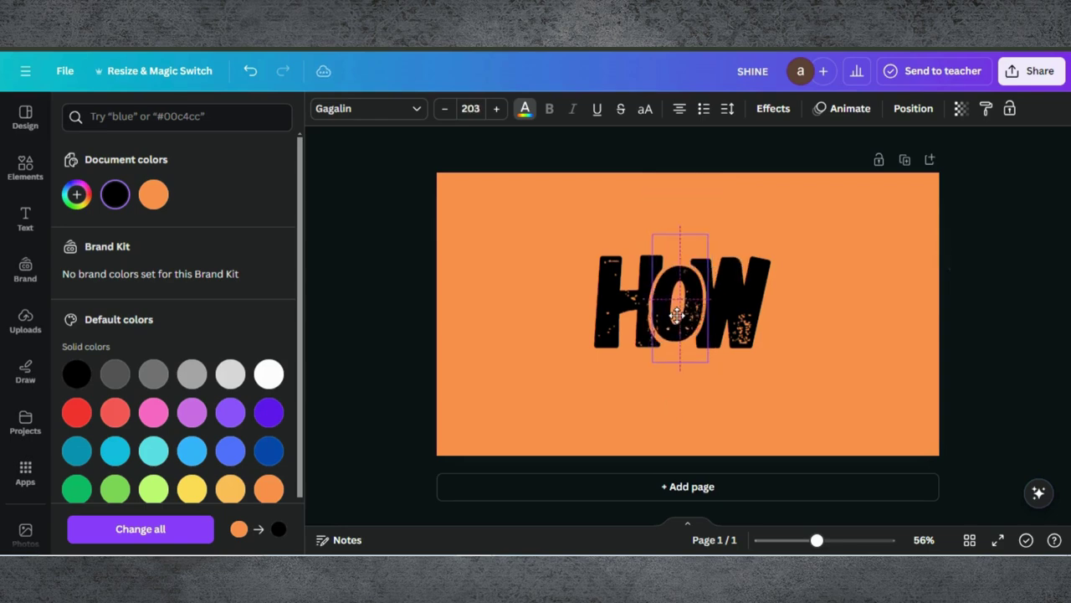
Step: Select all the HOW letters together and move them to the horizontal center of the page
click(796, 318)
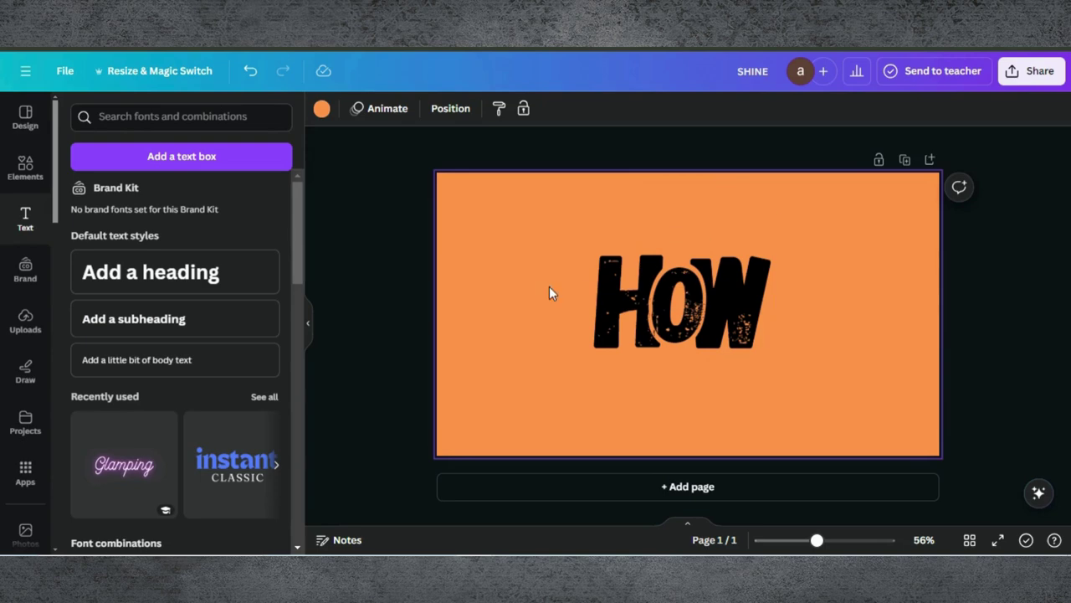
drag(525, 268, 664, 307)
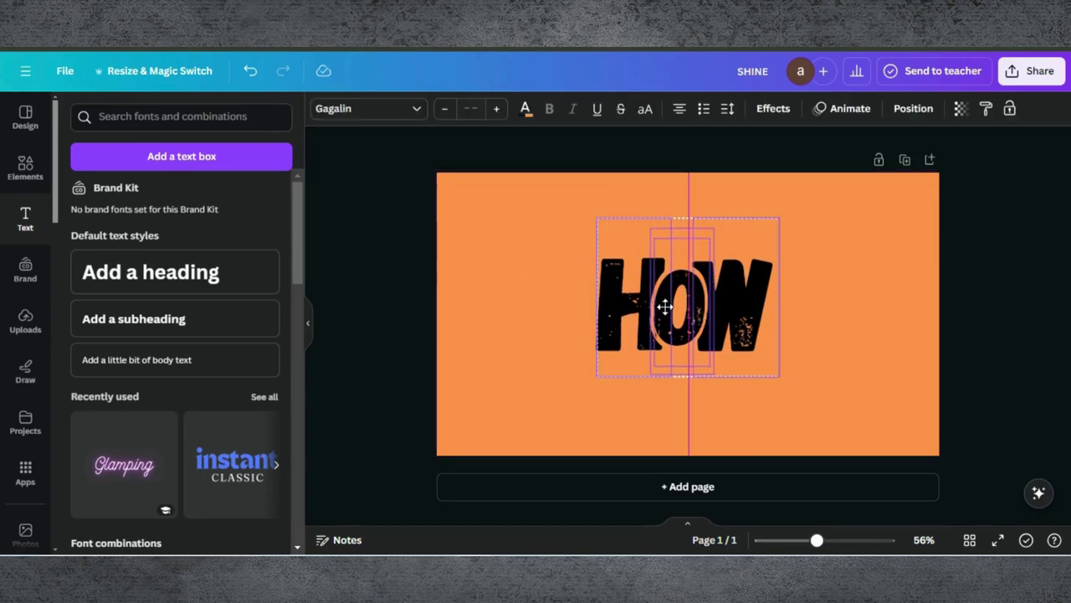
click(853, 314)
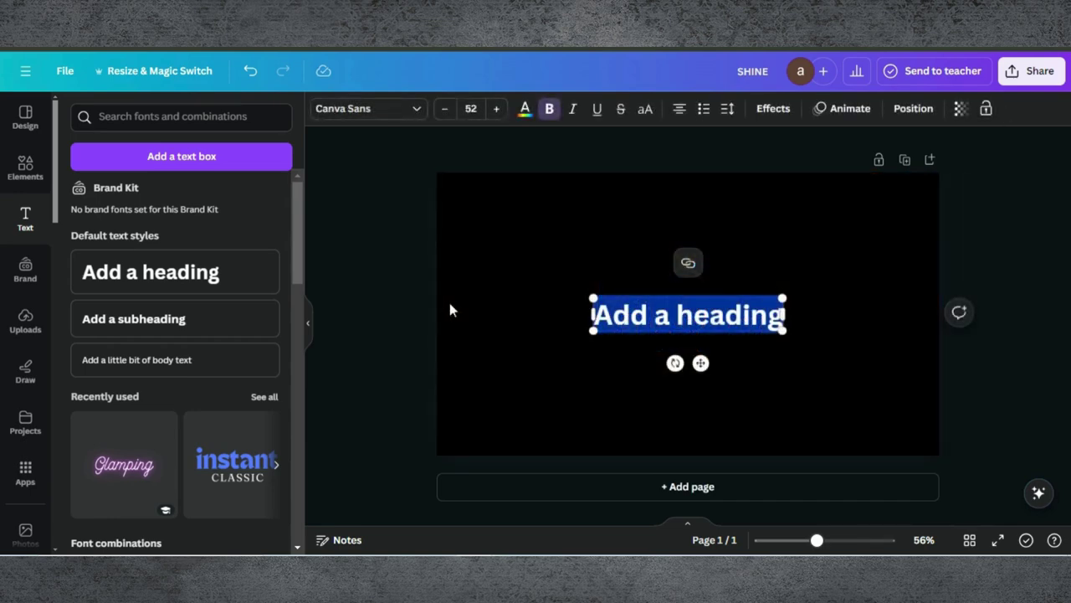
Step: Replace the heading text on the black page with L, set its font to Alegreya Sans SC and enlarge it to size 230
text(L)
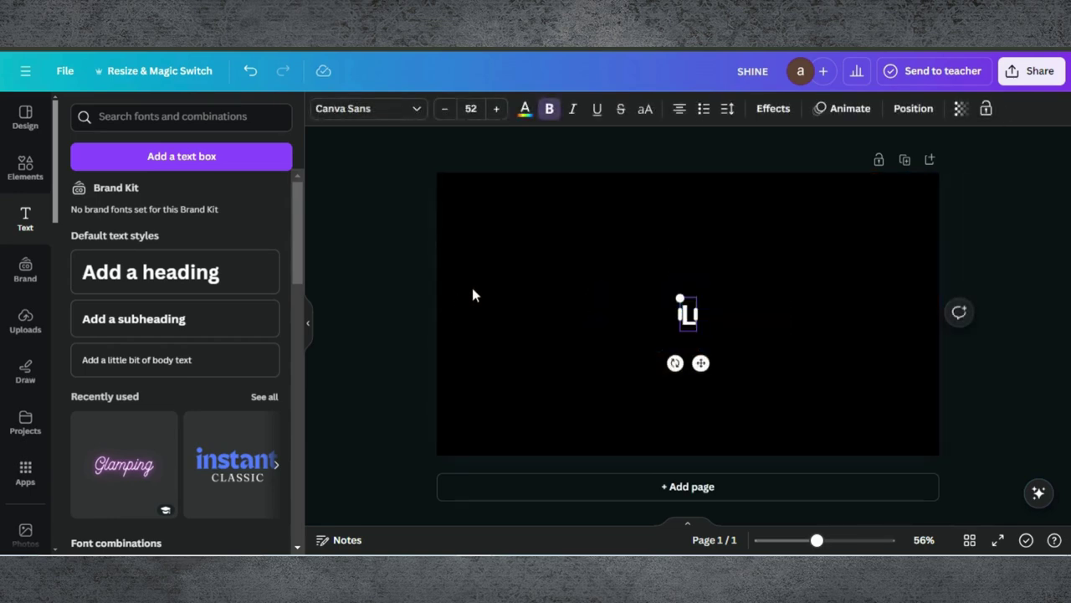
click(417, 111)
text(gag)
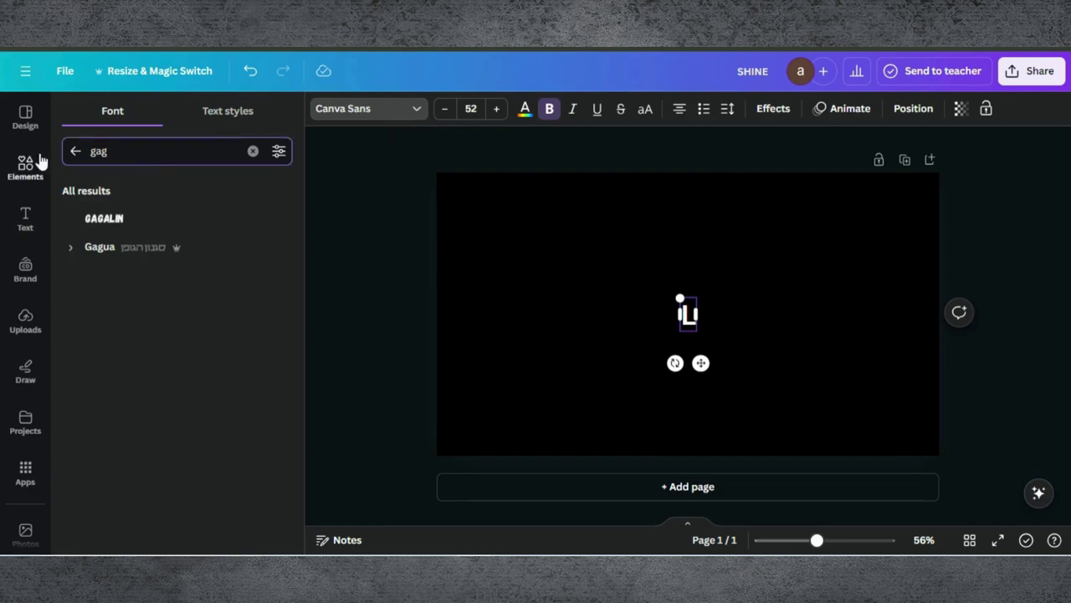
text(ale)
key(Return)
drag(680, 298, 535, 261)
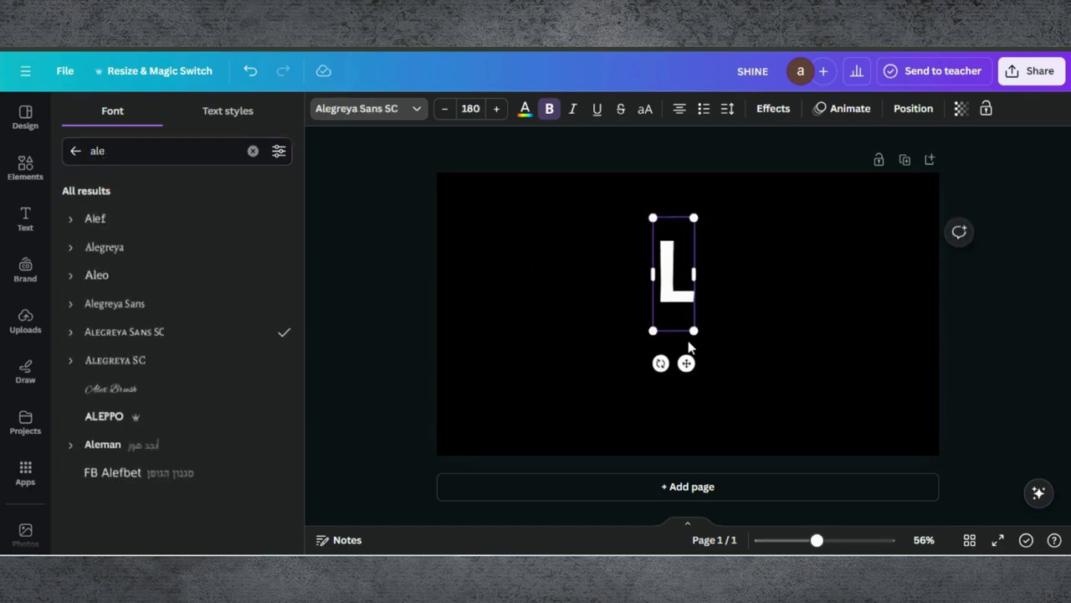
drag(708, 339, 718, 370)
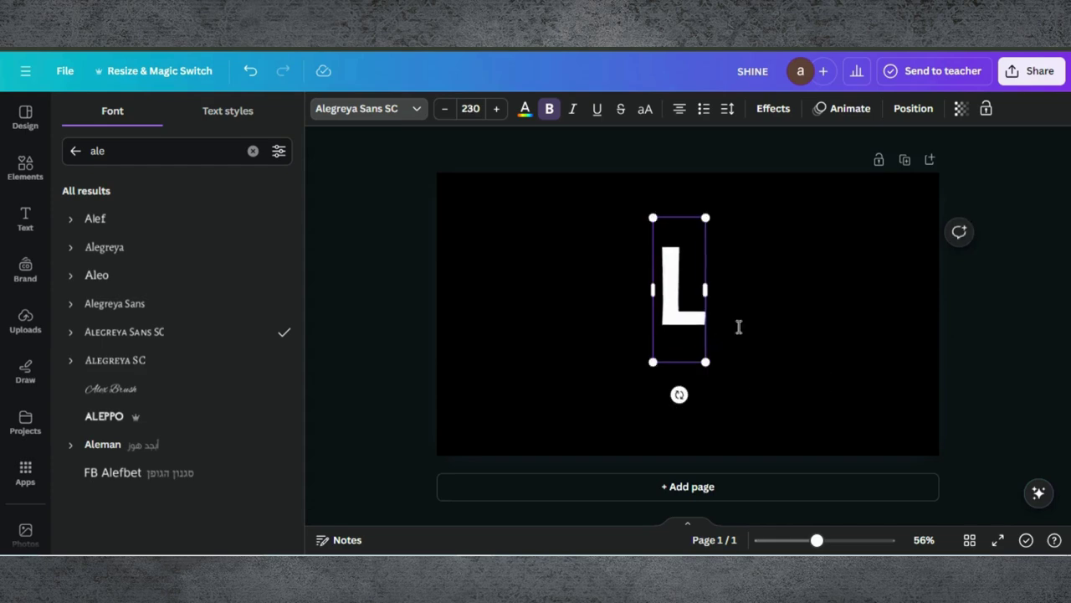
Step: Move the L to the right part of the black page and enlarge it to font size 315
click(737, 319)
click(679, 310)
drag(679, 311, 832, 327)
drag(812, 234, 716, 209)
drag(809, 270, 778, 285)
Step: Duplicate the L and change the left-hand one to O so it overlaps the other L
click(840, 188)
double_click(778, 285)
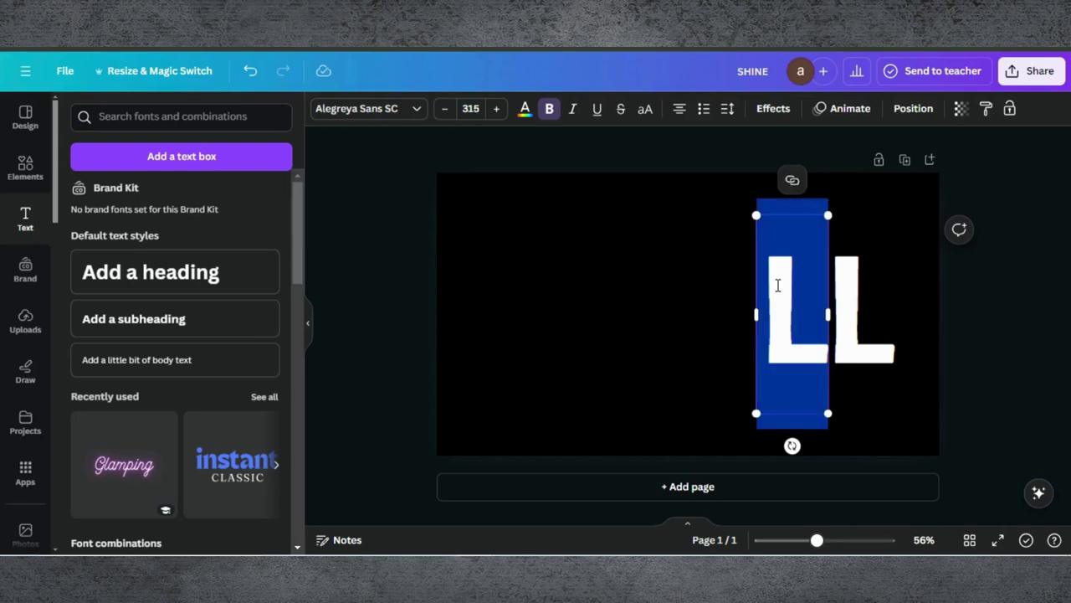
text(O)
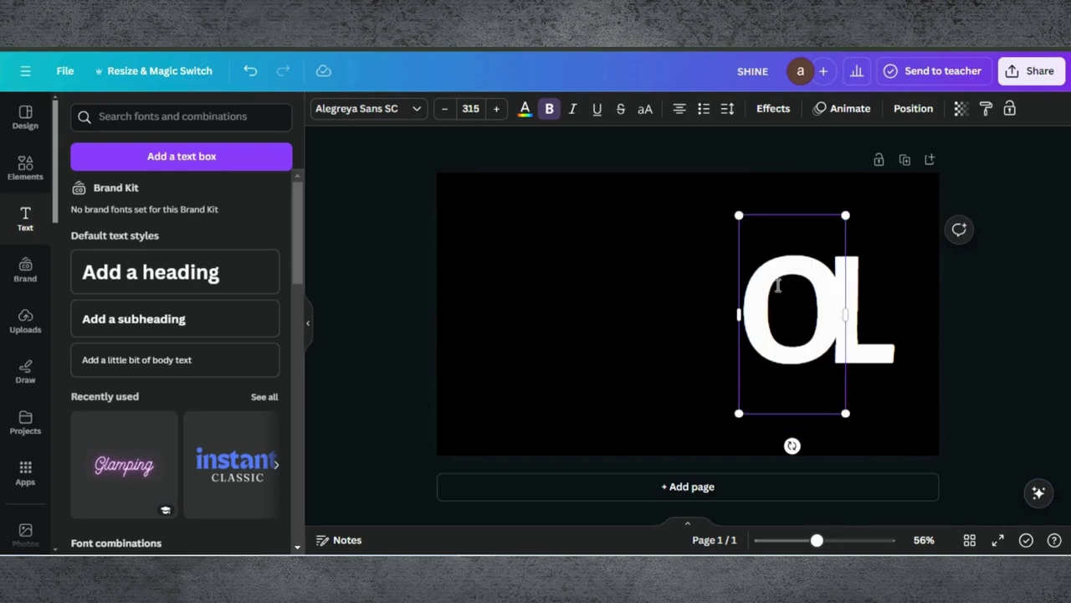
Step: Apply the Shadow effect to the O and make the shadow color black
click(772, 109)
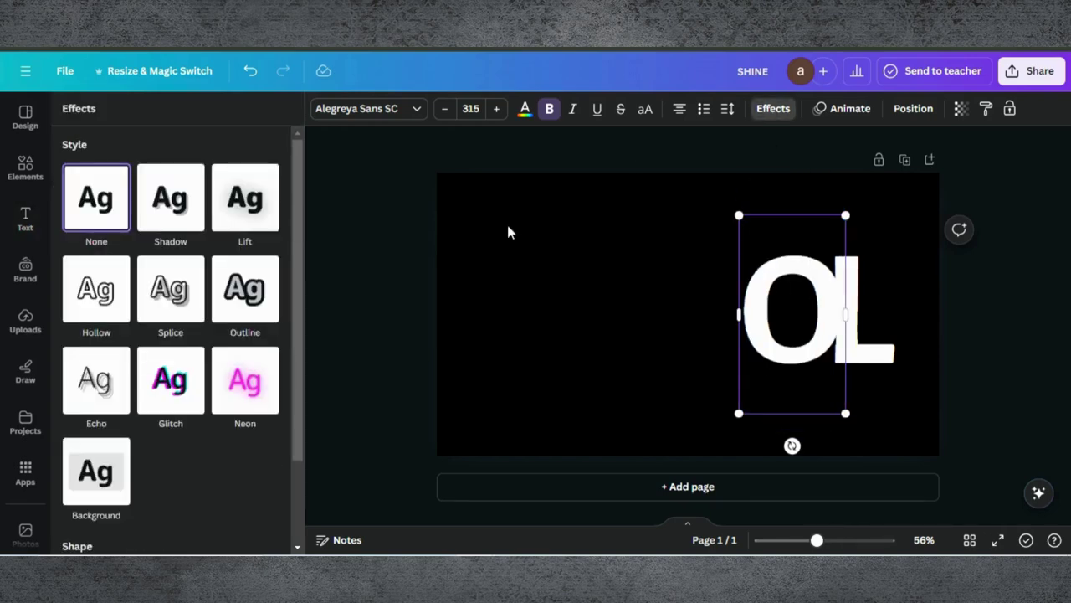
click(172, 199)
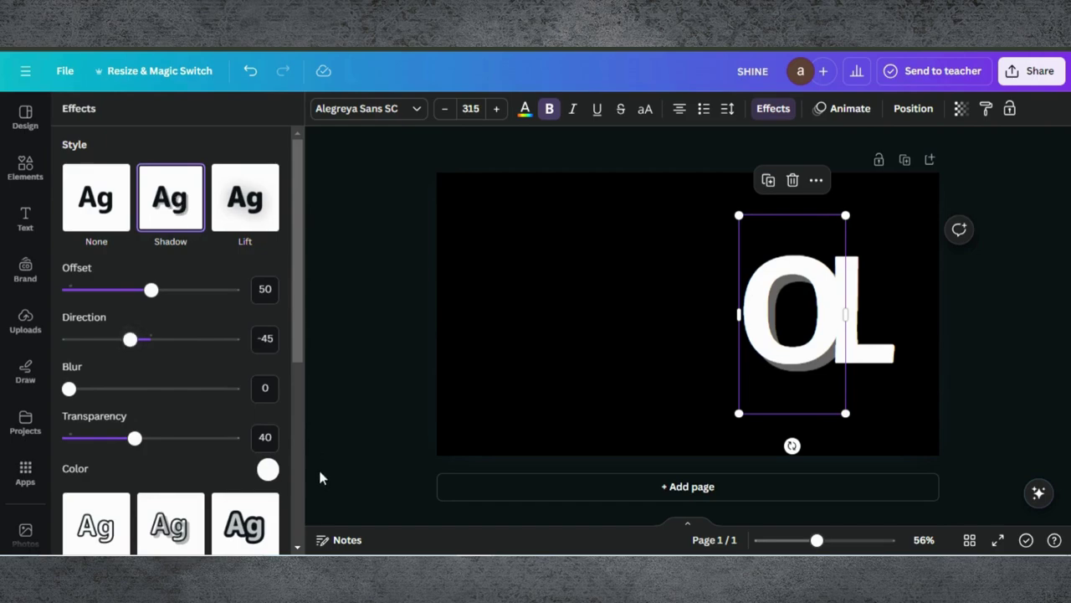
click(268, 471)
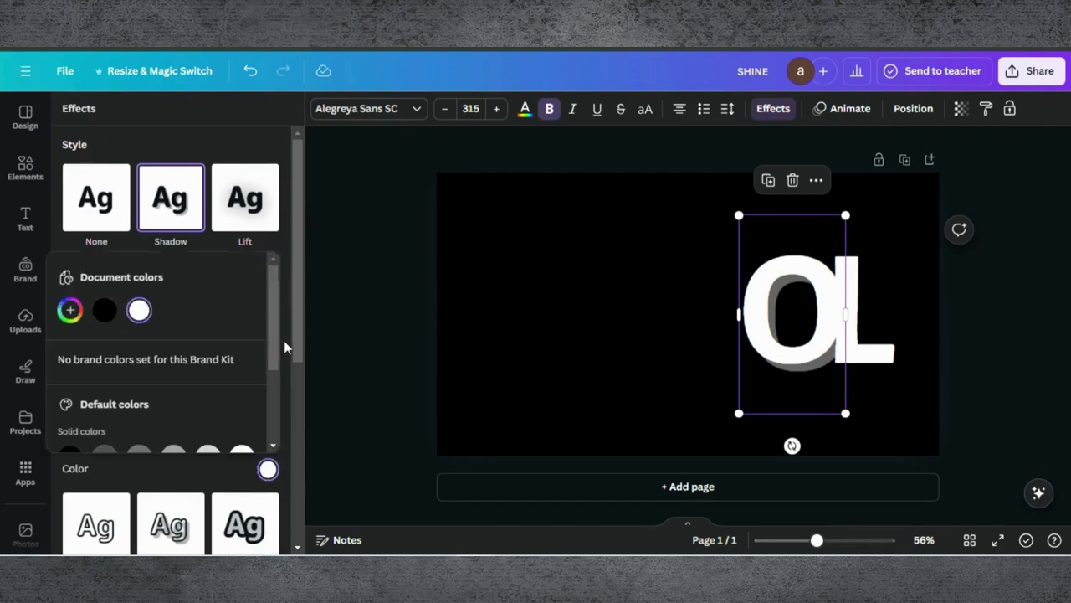
click(139, 310)
click(174, 136)
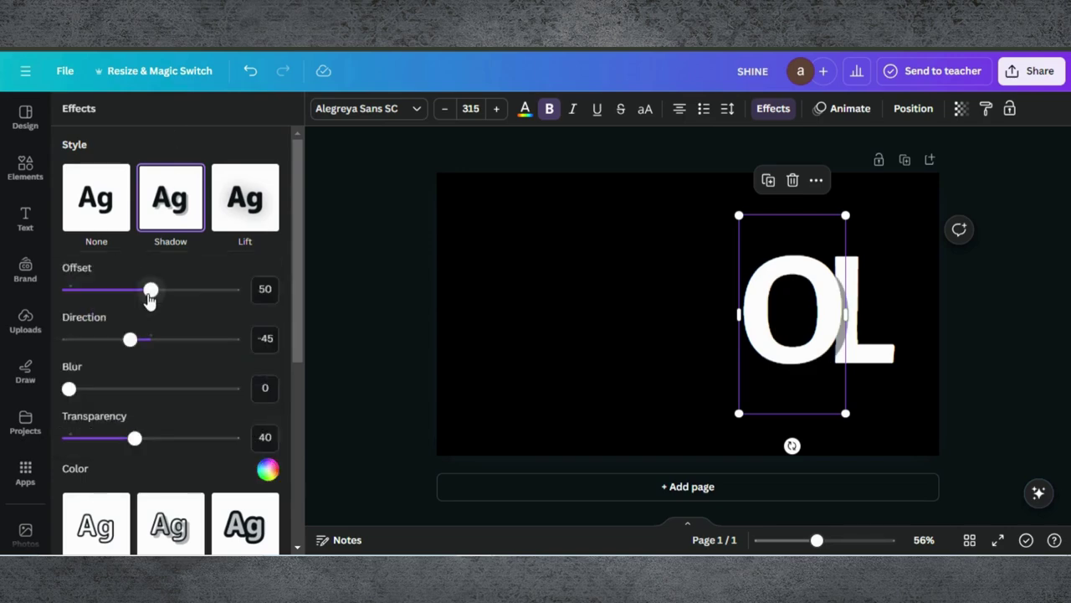
Step: Set the O's shadow direction to -76, blur to 45 and transparency to 90
mouse_move(130, 339)
mouse_down()
mouse_move(159, 347)
mouse_move(124, 346)
mouse_up()
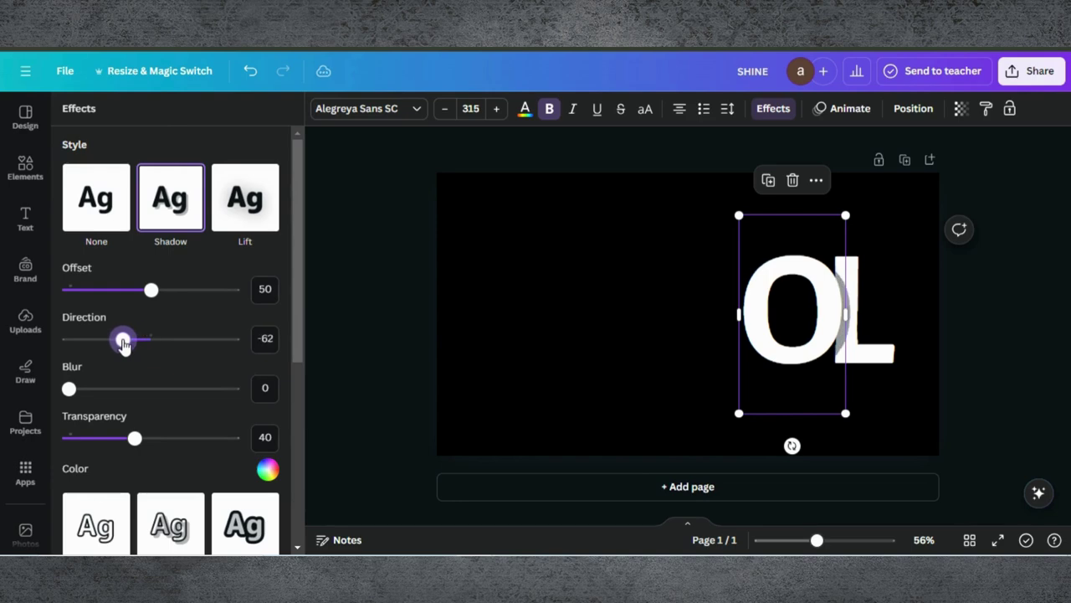
mouse_move(121, 343)
mouse_down()
mouse_move(105, 342)
mouse_move(117, 343)
mouse_up()
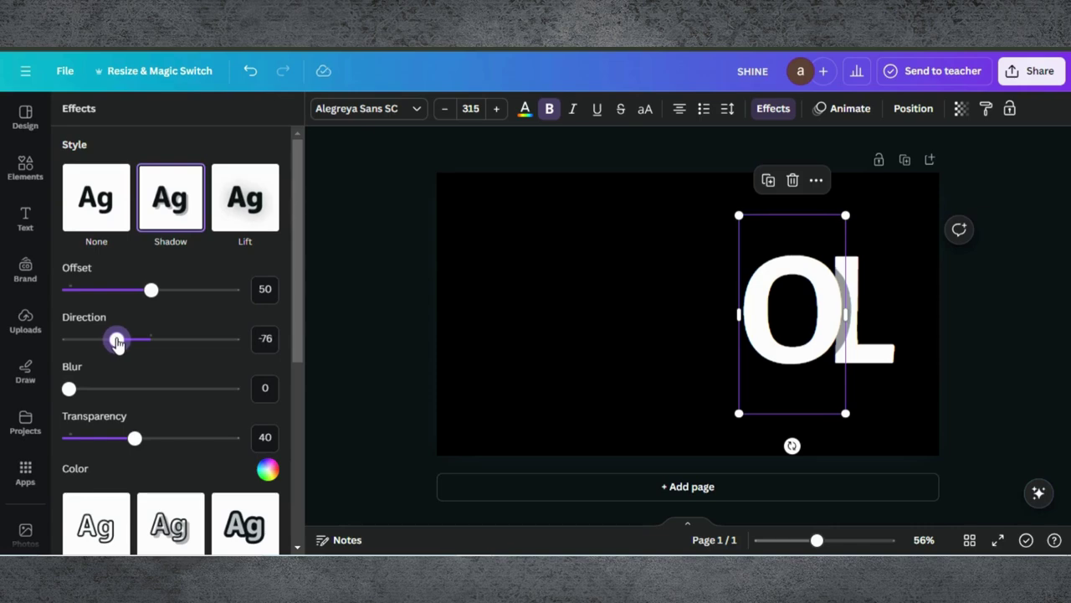
drag(70, 388, 144, 389)
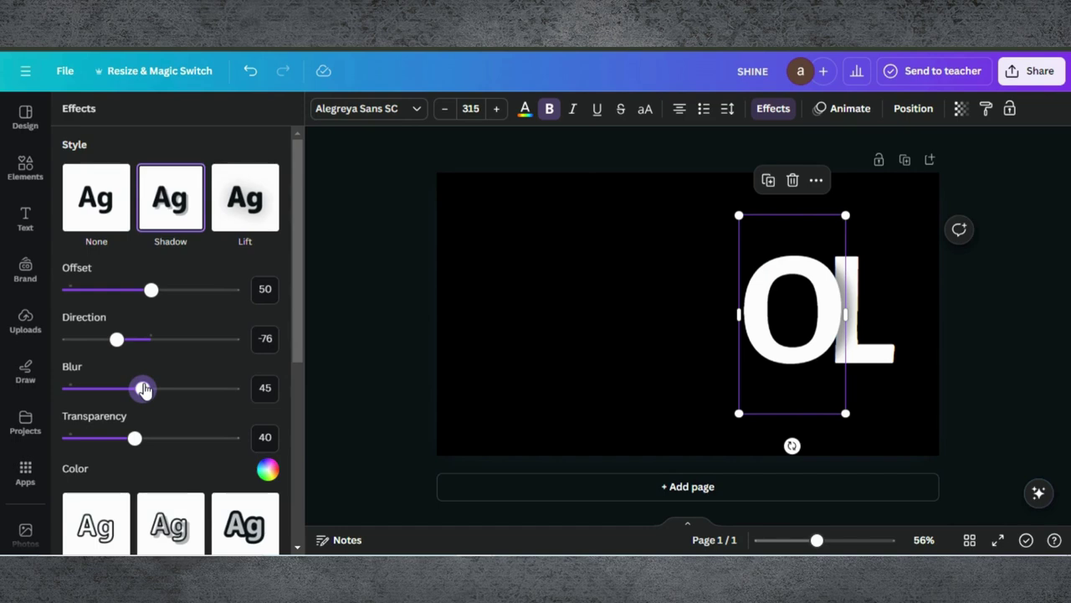
drag(136, 438, 216, 438)
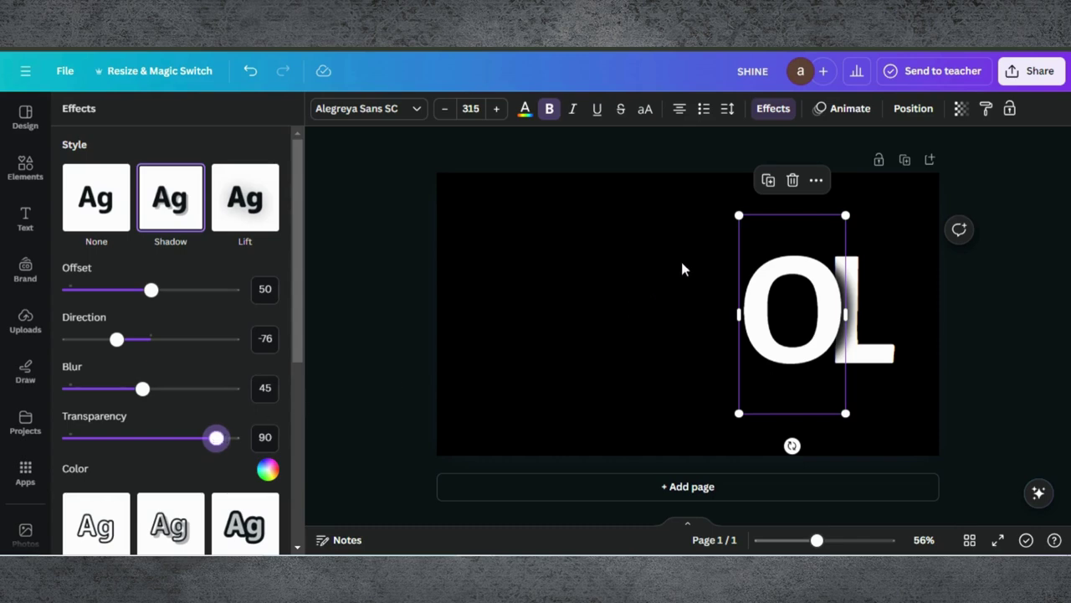
Step: Duplicate the shadowed O twice toward the left and change the leftmost copy to C, spelling COOL
click(768, 180)
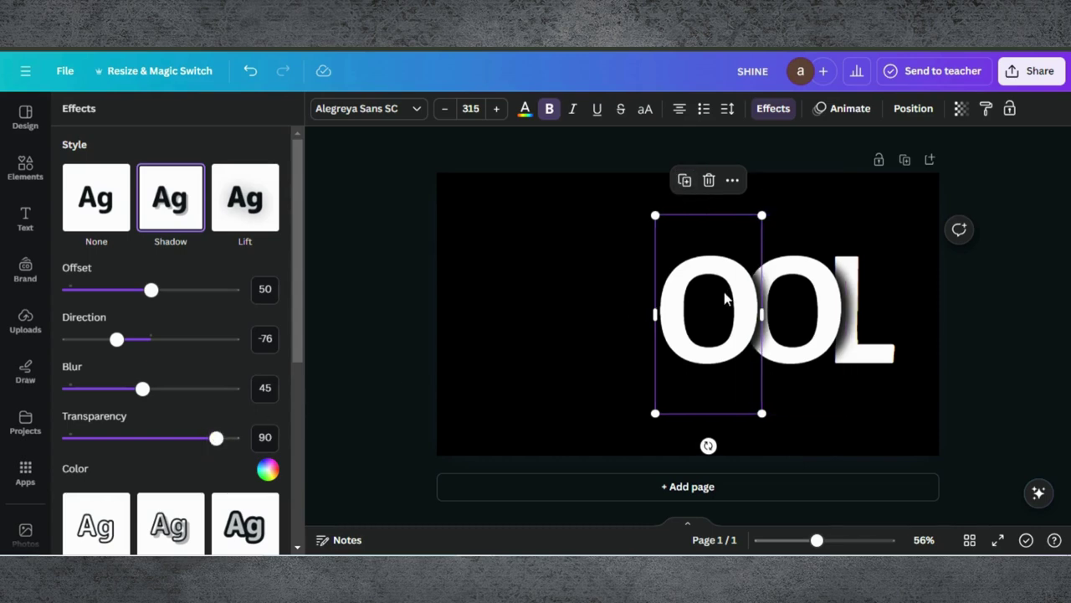
click(686, 183)
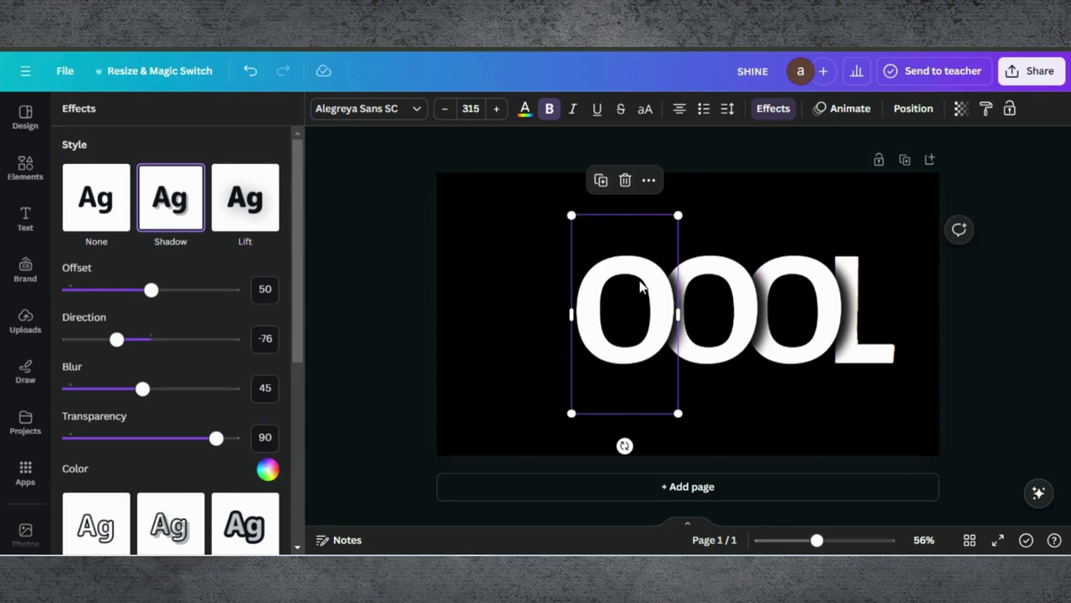
double_click(630, 327)
click(630, 322)
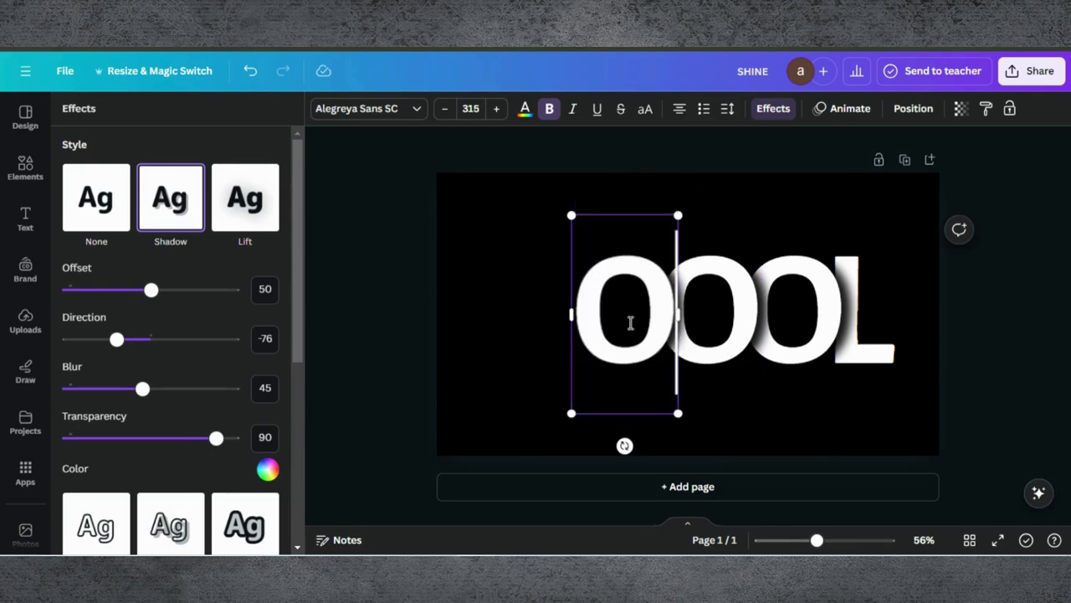
double_click(630, 323)
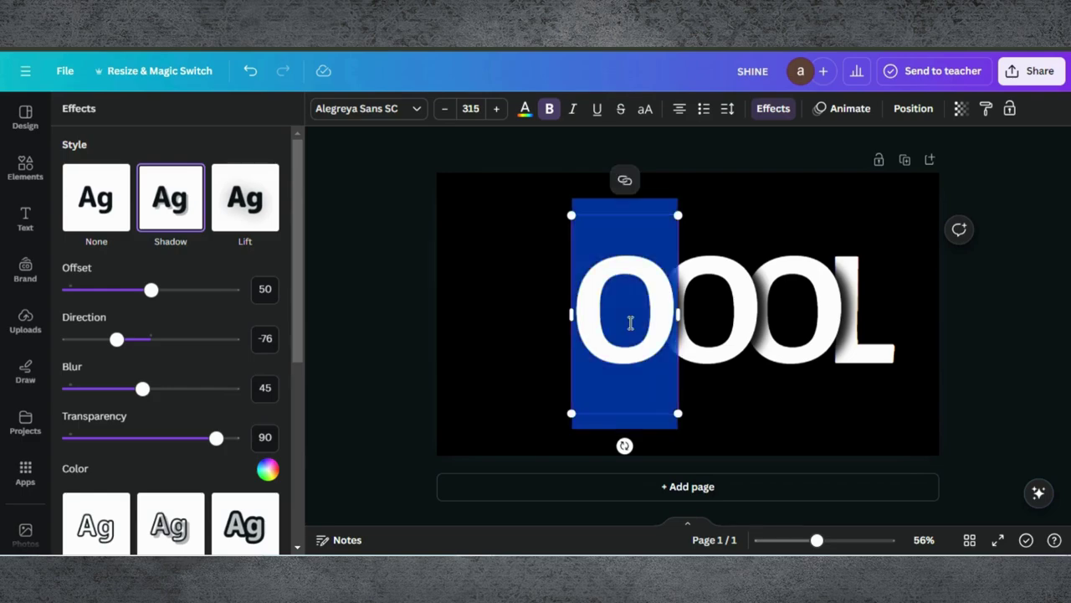
text(C)
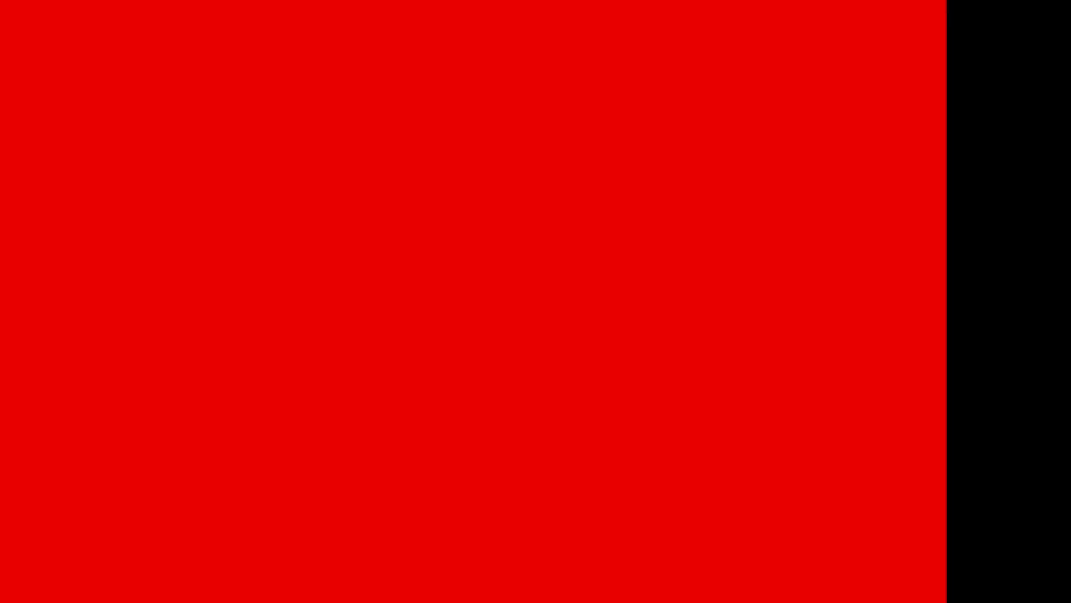